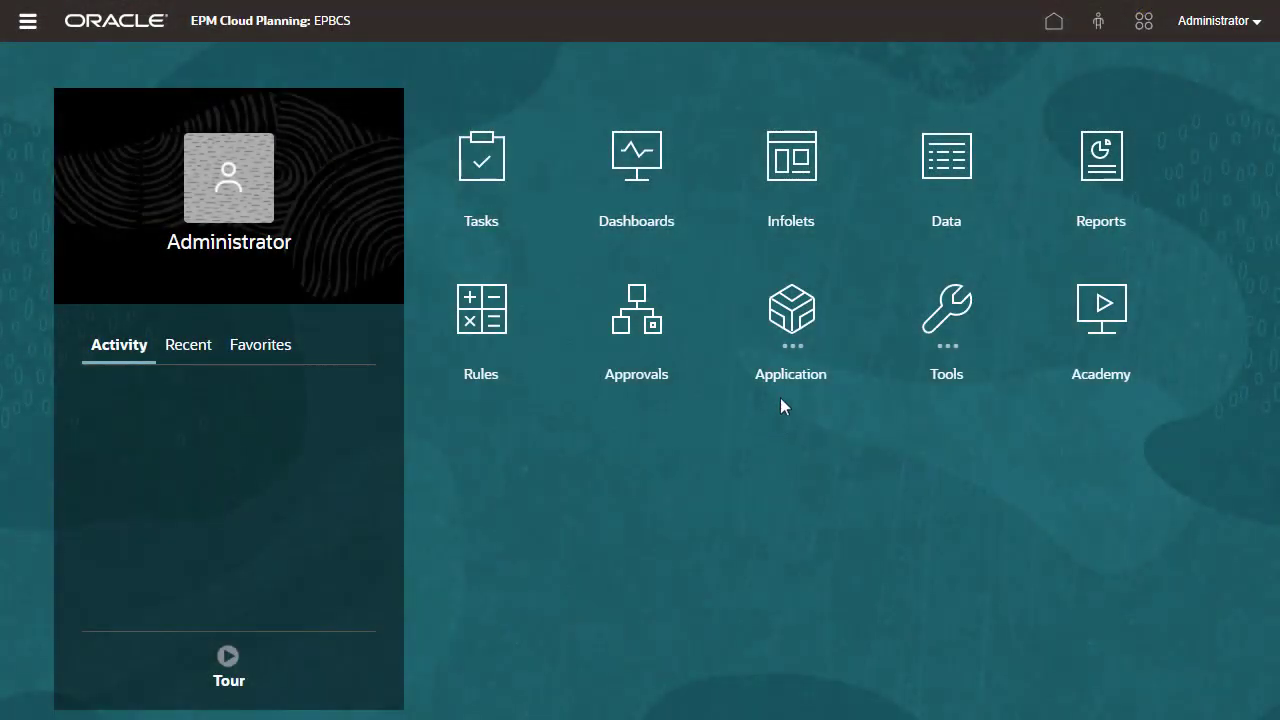
# Go to Application > Configure and pick Projects from the module list.
pyautogui.click(790, 330)
pyautogui.click(1120, 442)
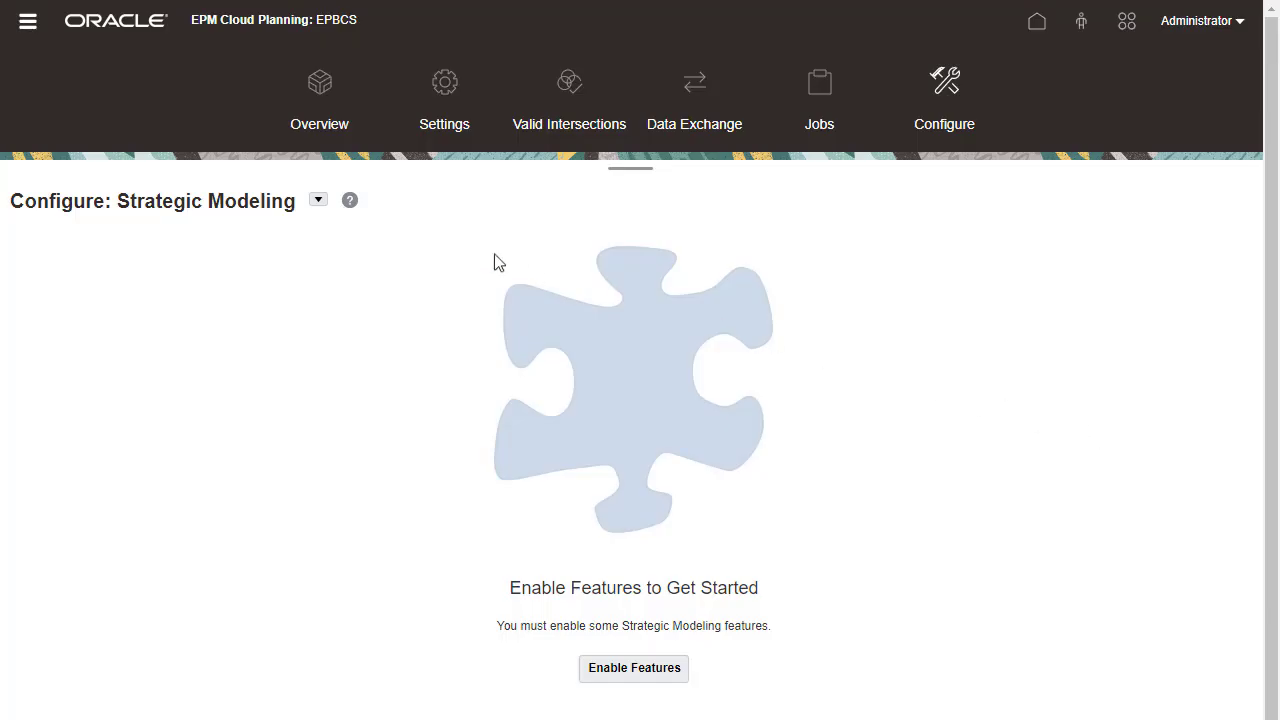
pyautogui.click(318, 201)
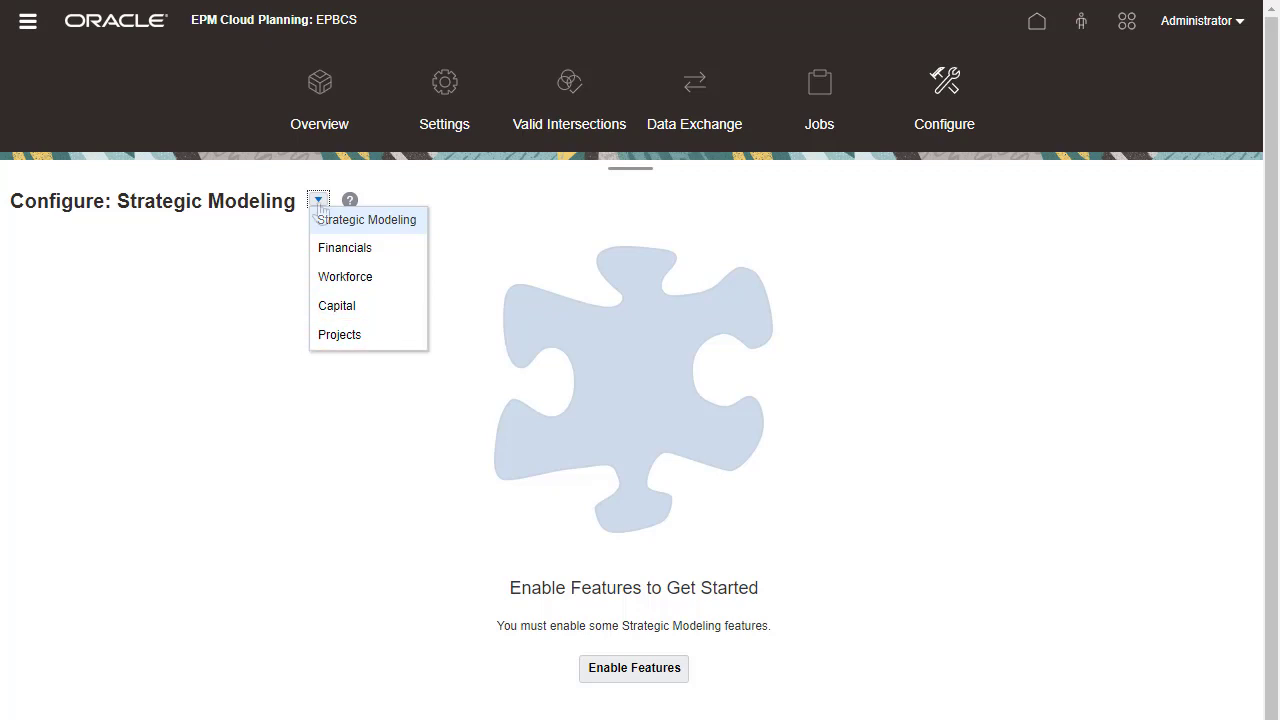
pyautogui.click(400, 334)
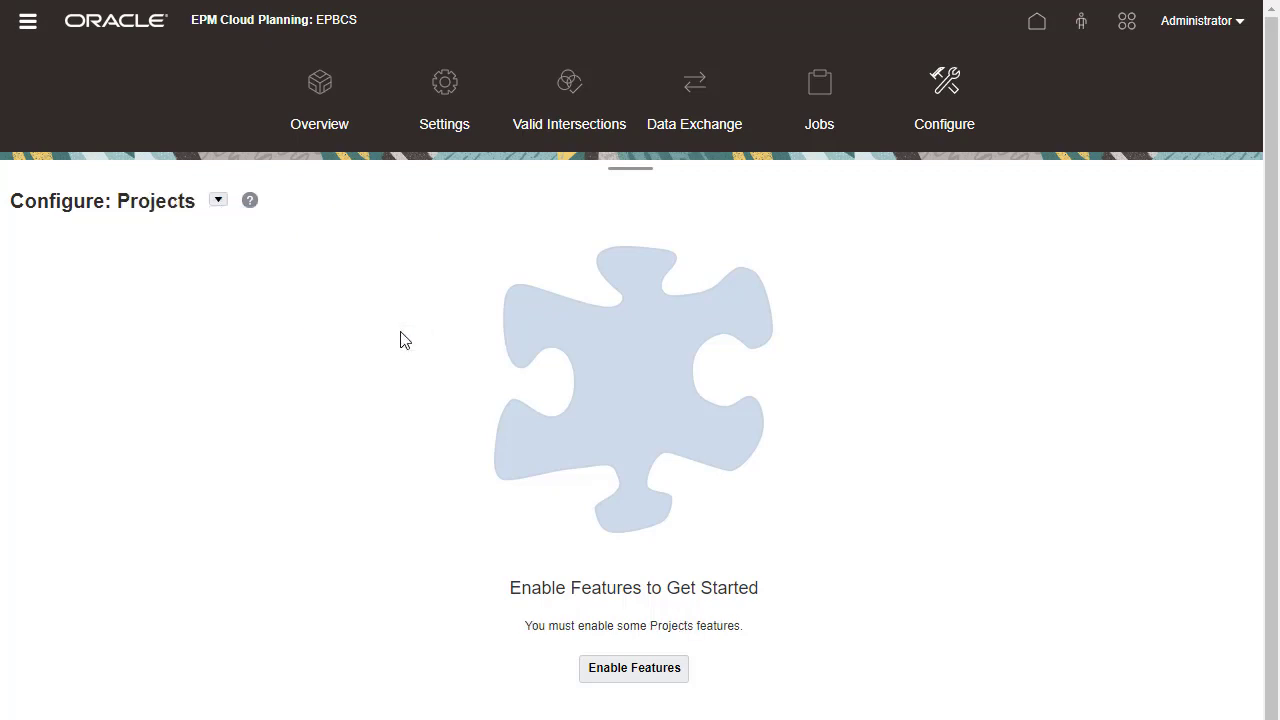
# Enable Indirect projects, Financial and Non-Financial benefits, and Labor expenses by Employee.
pyautogui.click(600, 670)
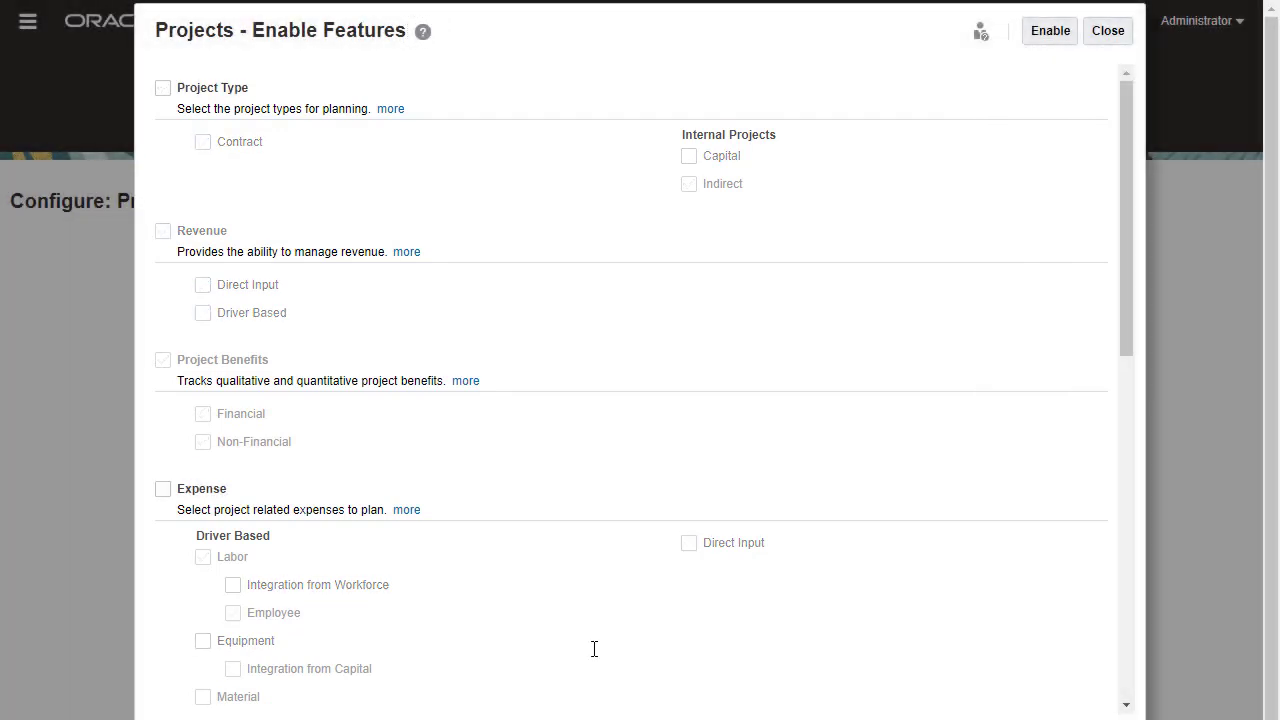
pyautogui.click(163, 89)
pyautogui.click(689, 184)
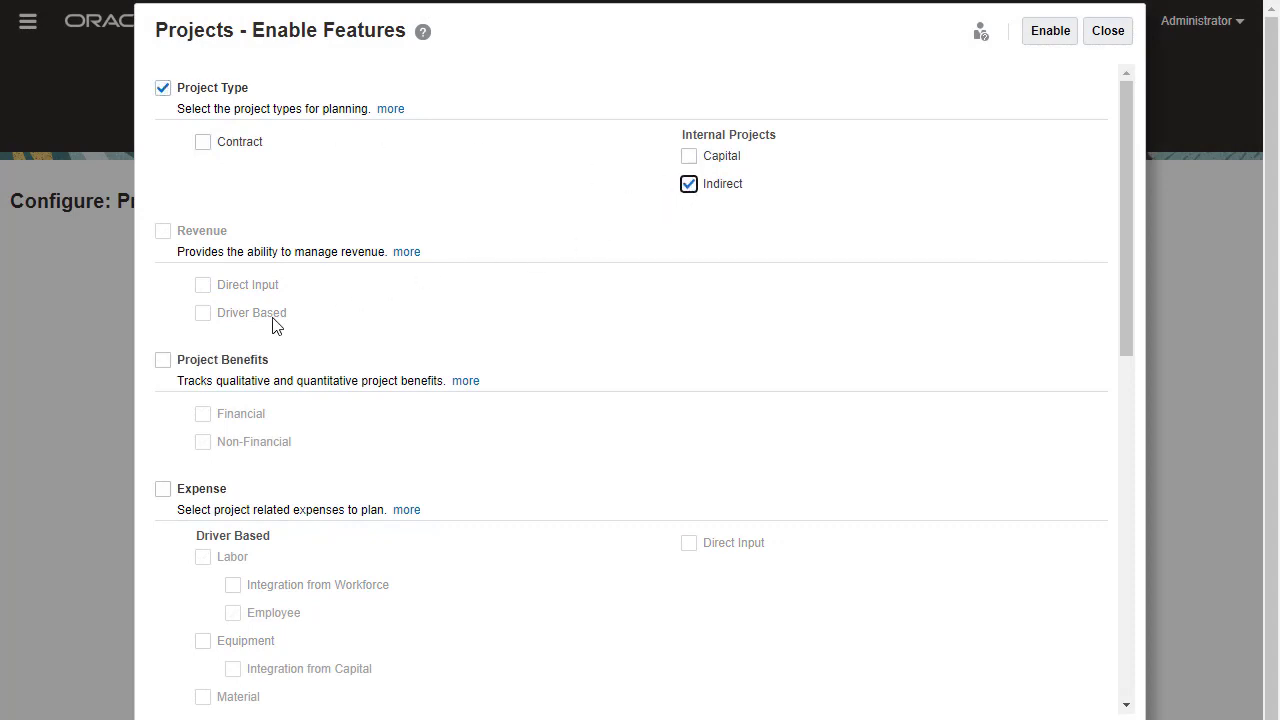
pyautogui.click(163, 362)
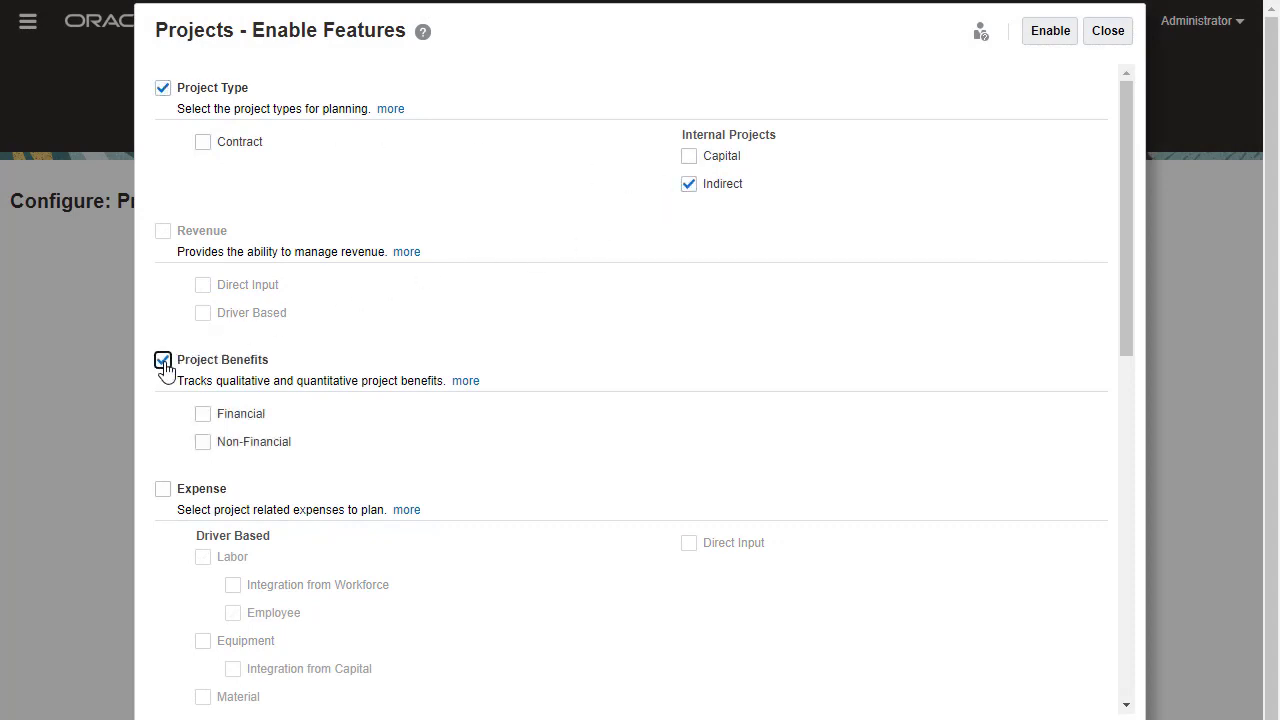
pyautogui.click(202, 416)
pyautogui.click(203, 442)
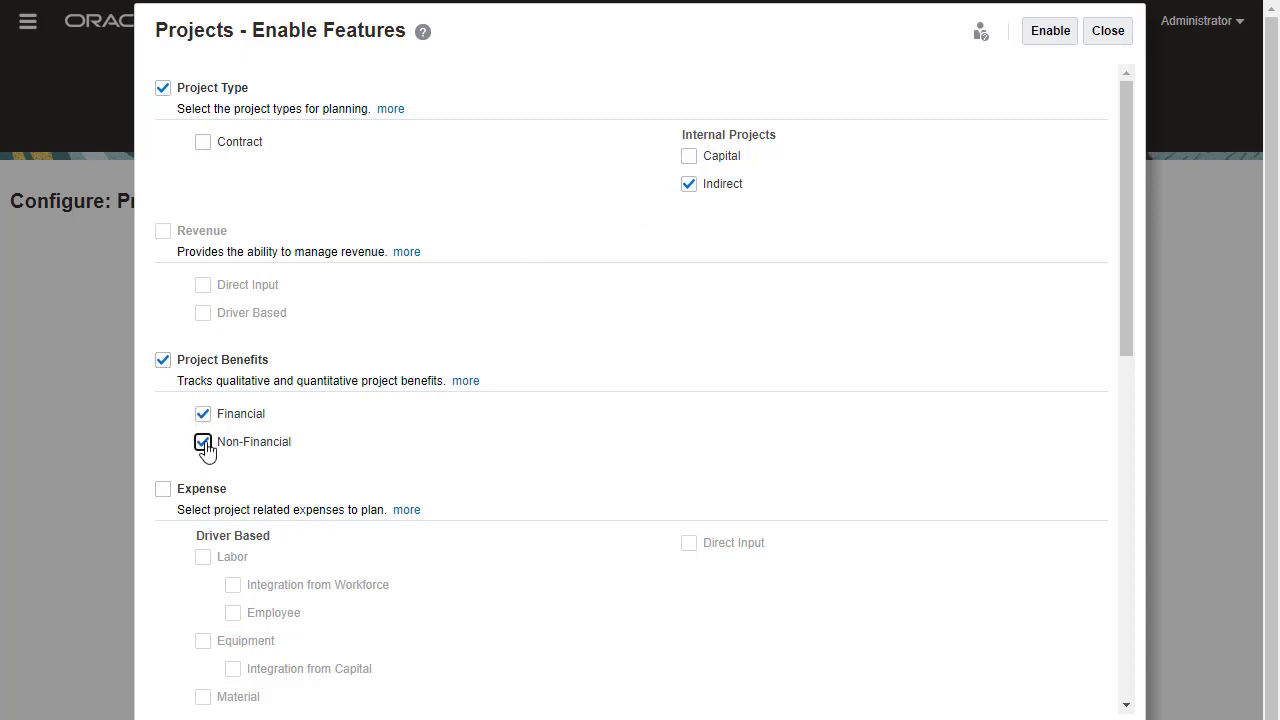
pyautogui.click(163, 489)
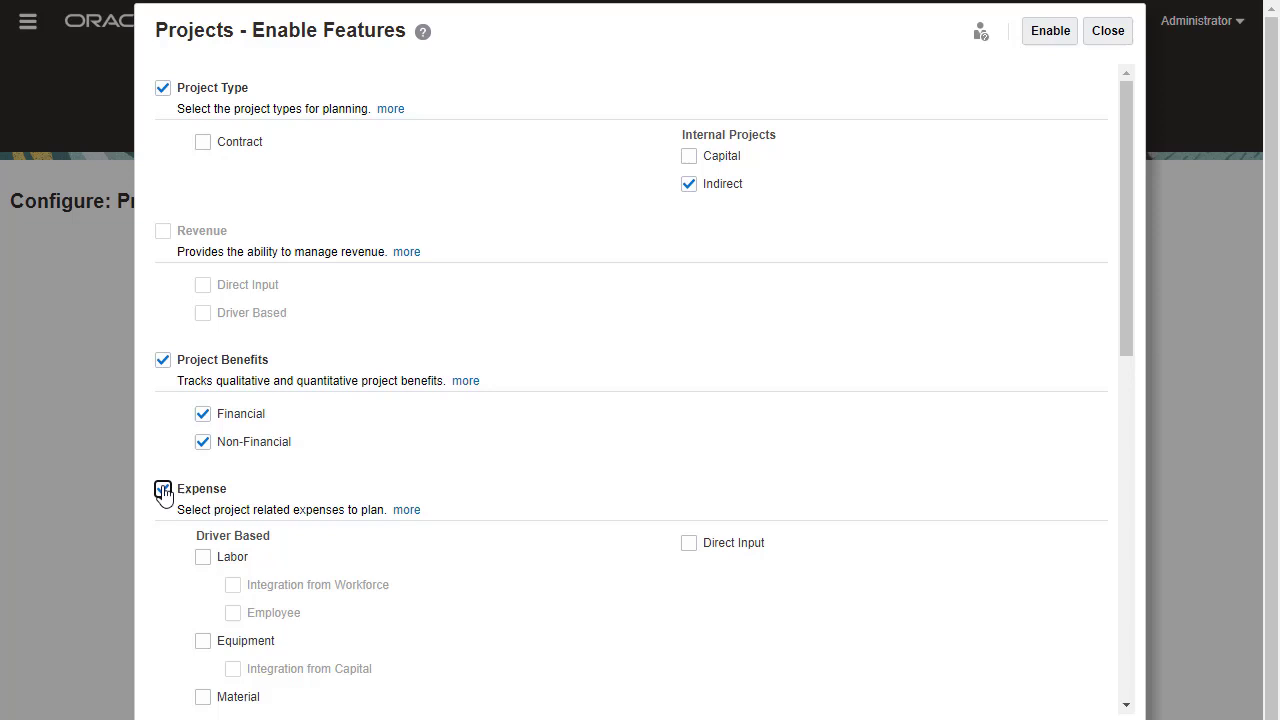
pyautogui.click(202, 557)
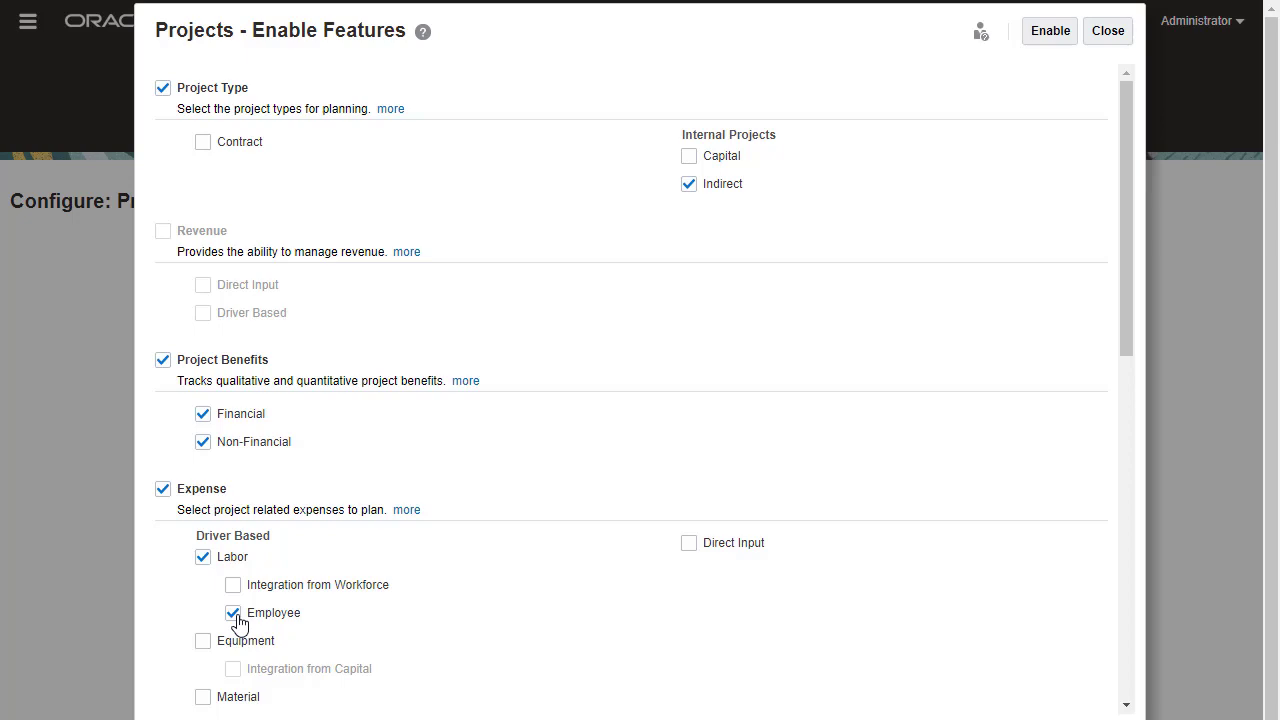
# Enable the Program, Vendor and Phases dimensions.
pyautogui.scroll(-6, 1127, 706)
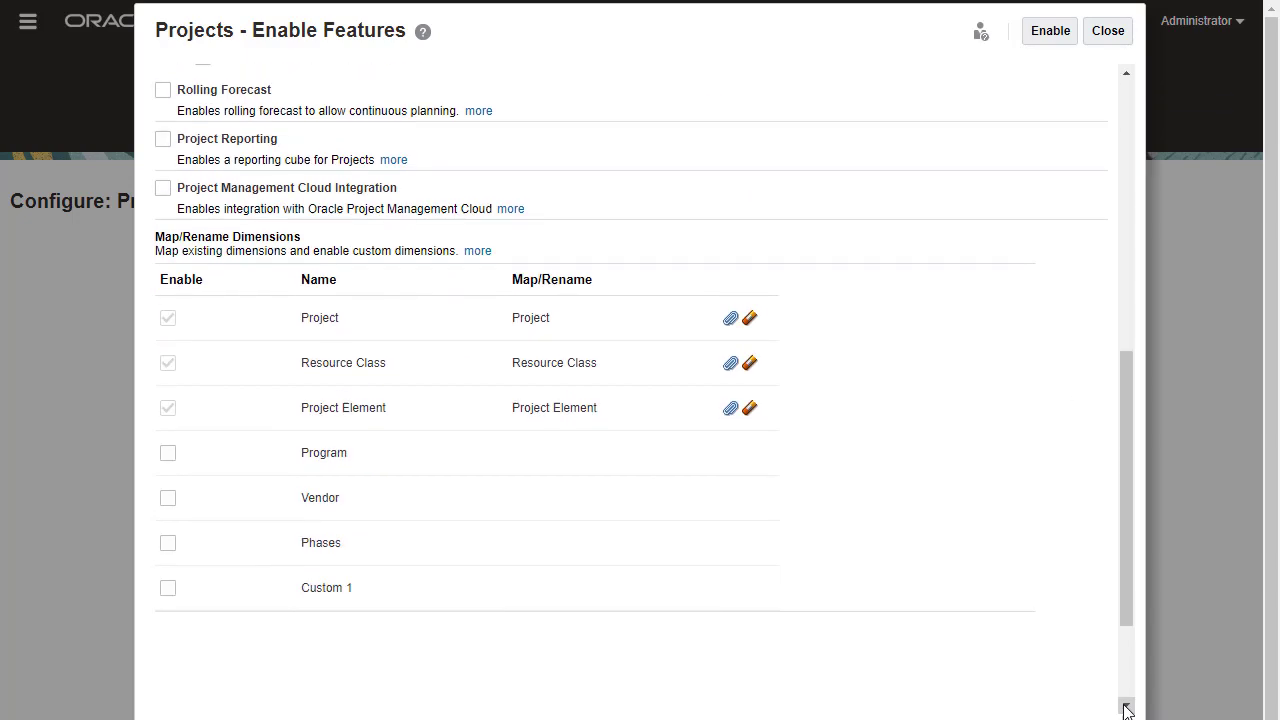
pyautogui.click(168, 453)
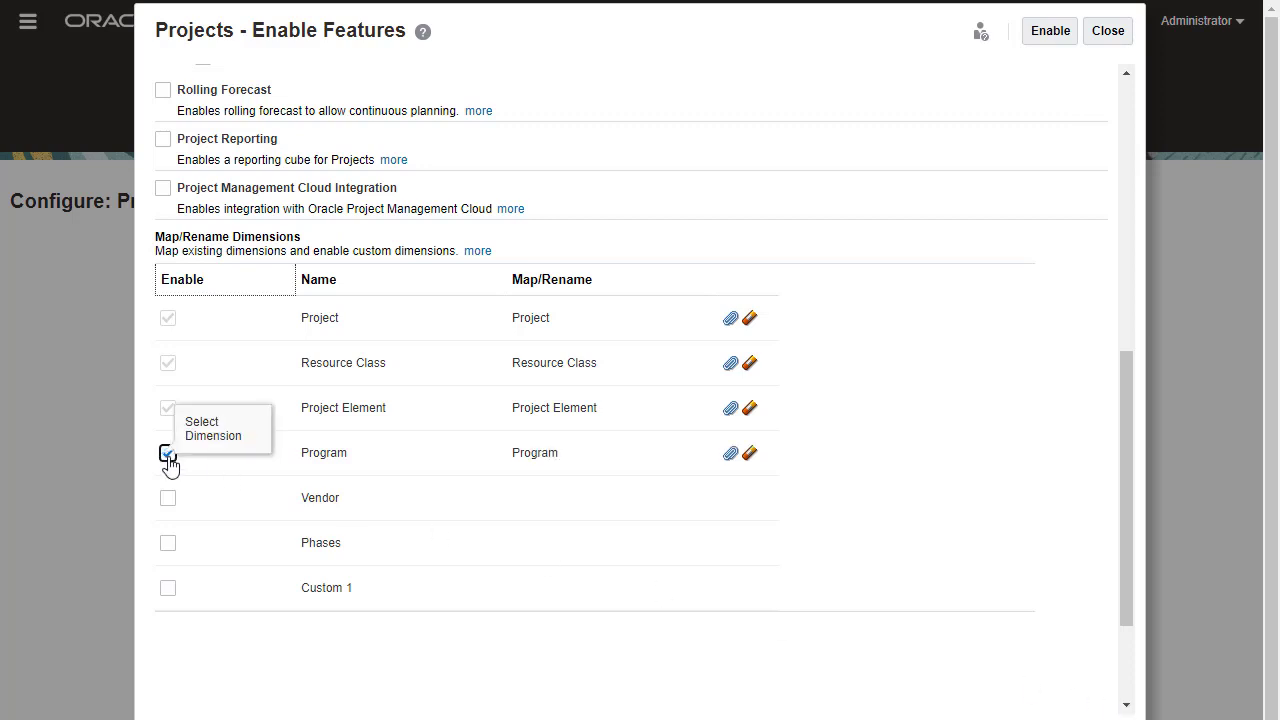
pyautogui.click(168, 498)
pyautogui.click(168, 543)
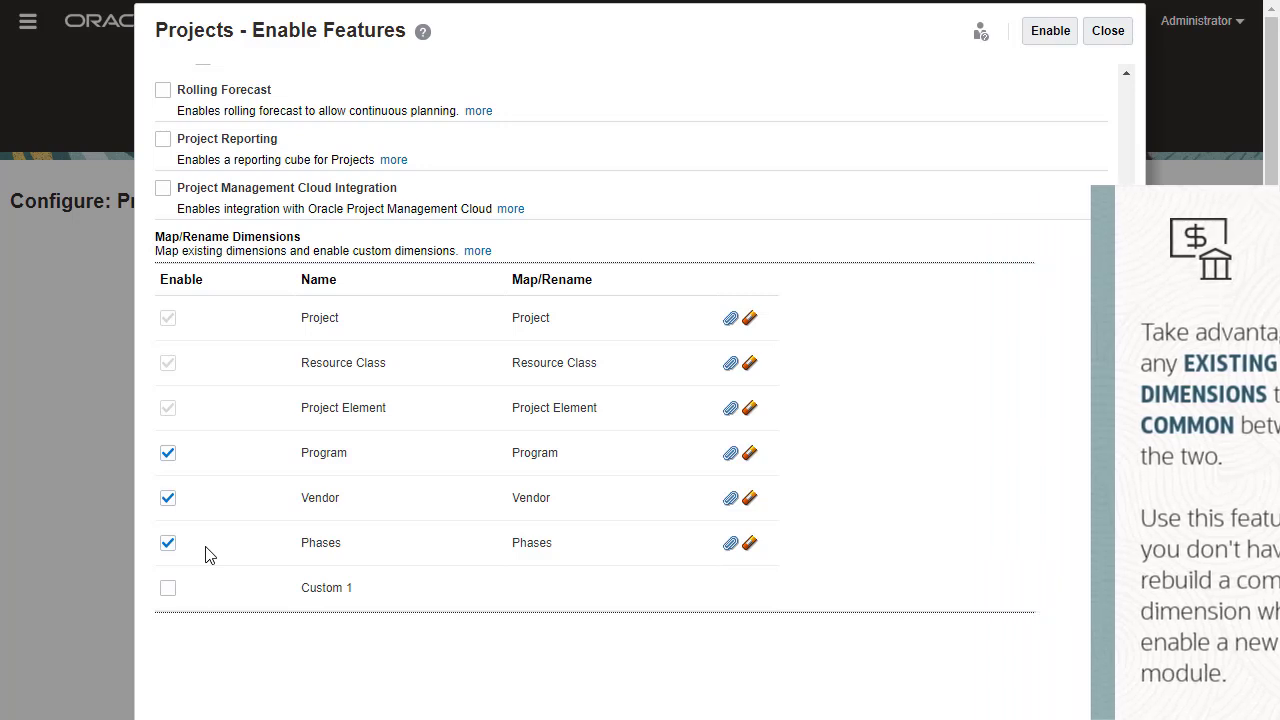
# Rename the Project dimension to Projects and Phases to Stages.
pyautogui.click(724, 322)
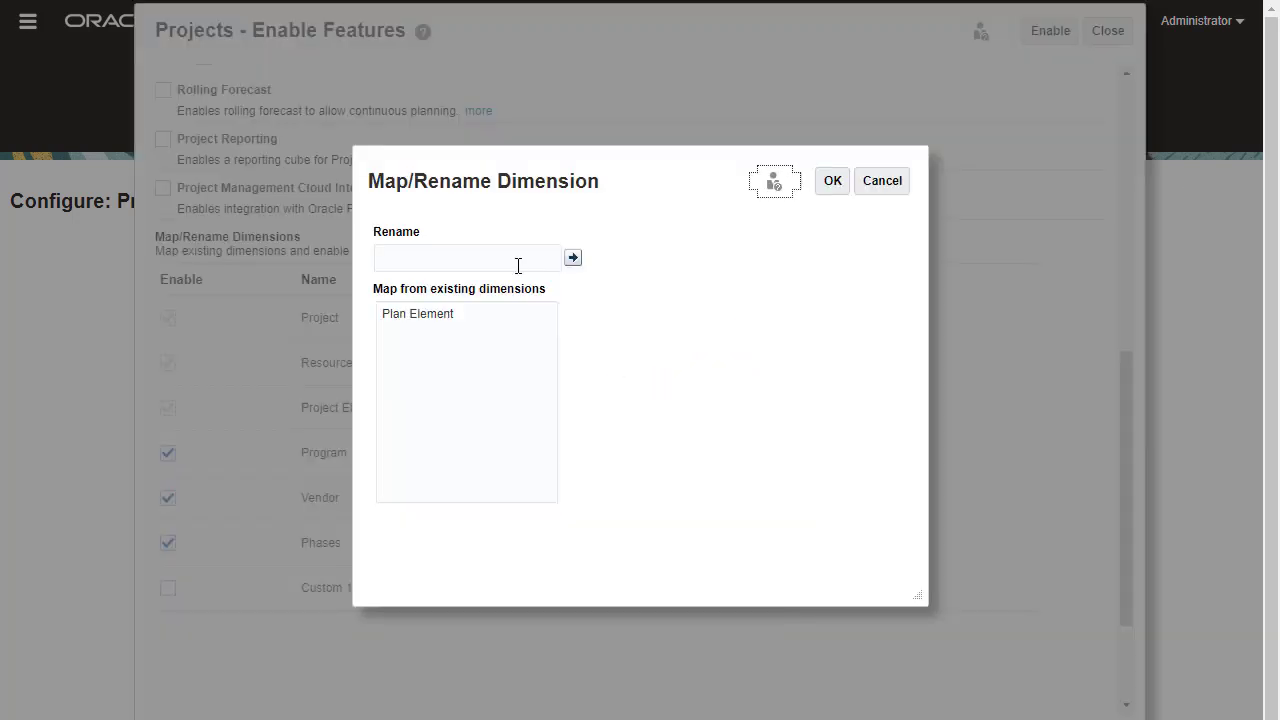
pyautogui.write('Projects')
pyautogui.click(830, 180)
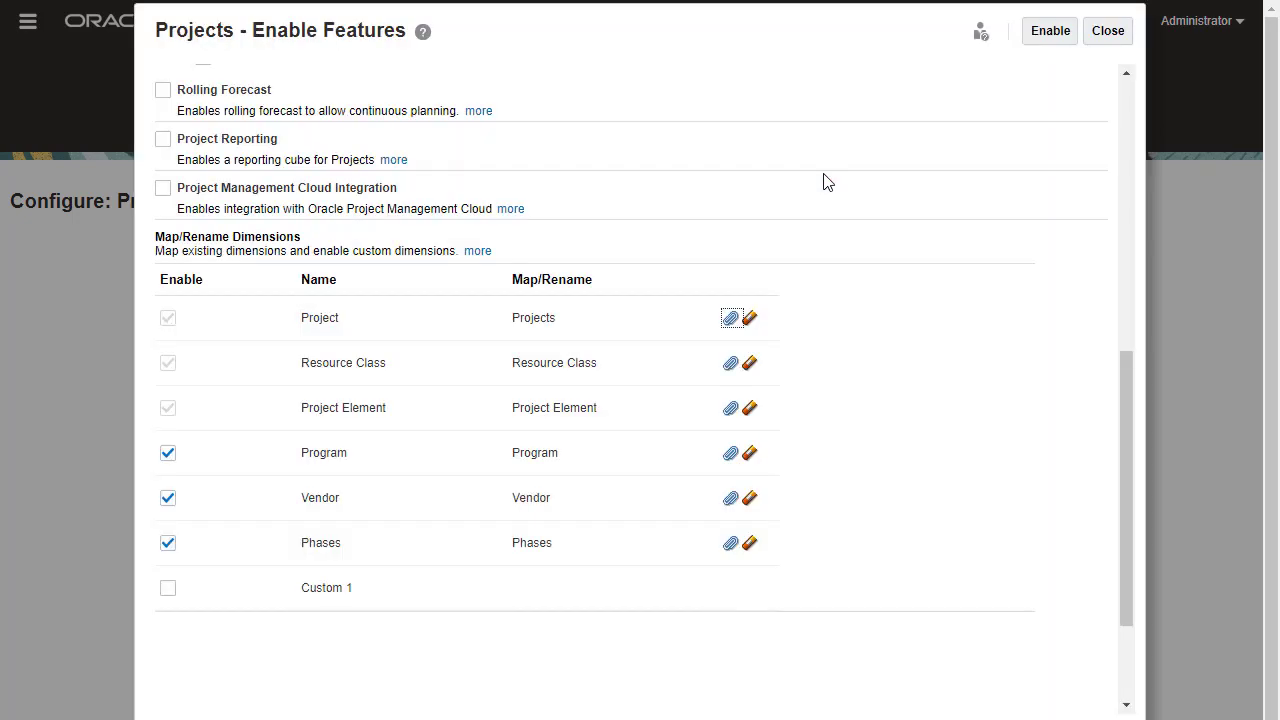
pyautogui.click(748, 497)
pyautogui.click(510, 257)
pyautogui.write('Stages')
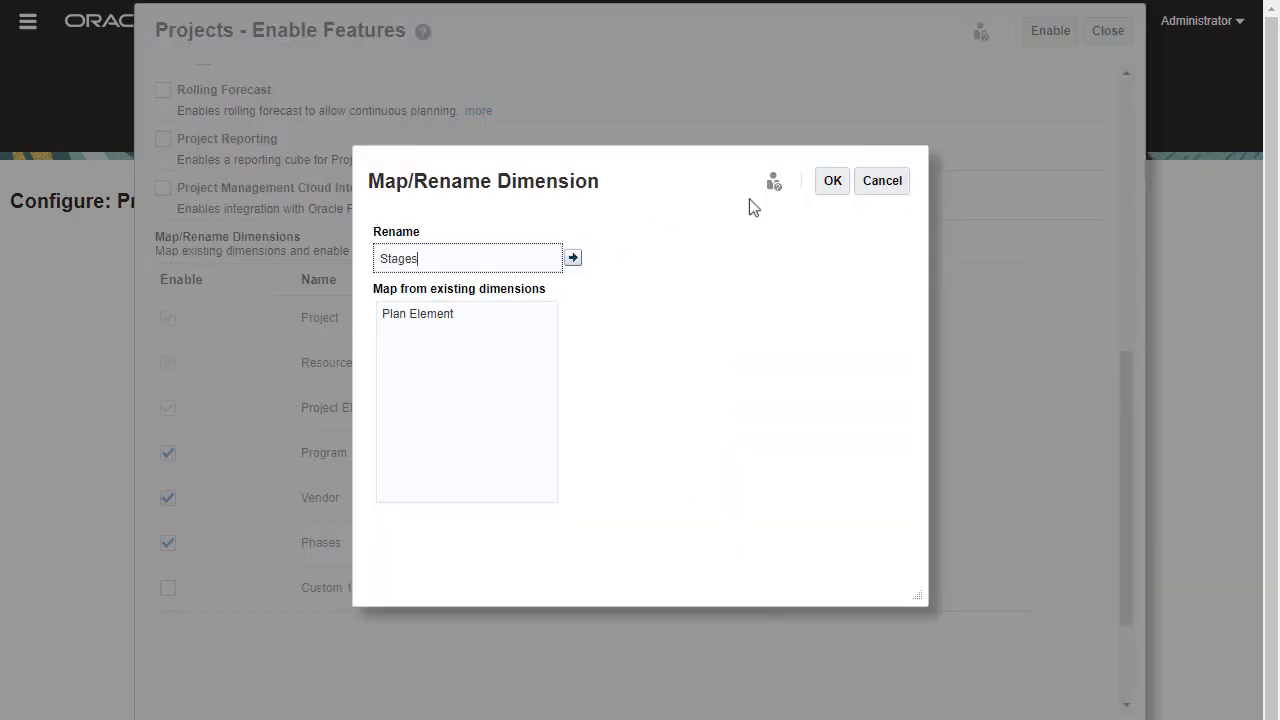
pyautogui.click(829, 184)
# Enable the selected Projects features and confirm the success message.
pyautogui.scroll(8, 1126, 106)
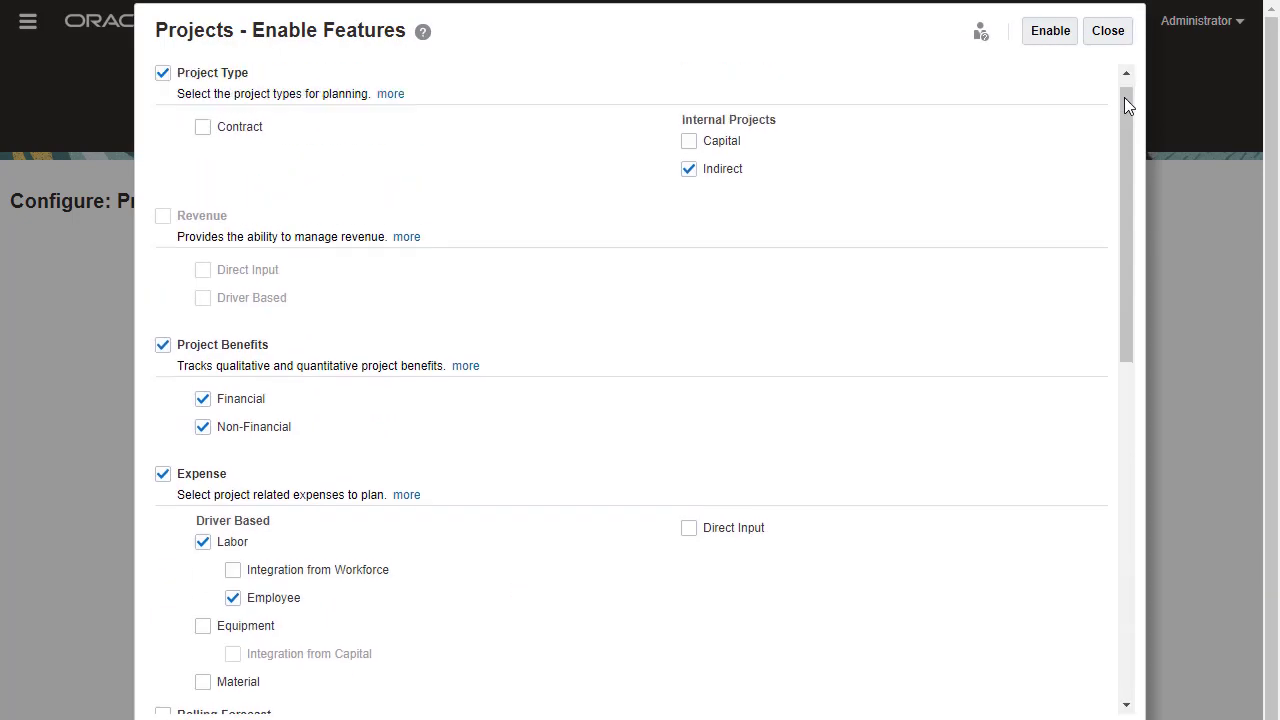
pyautogui.click(1047, 35)
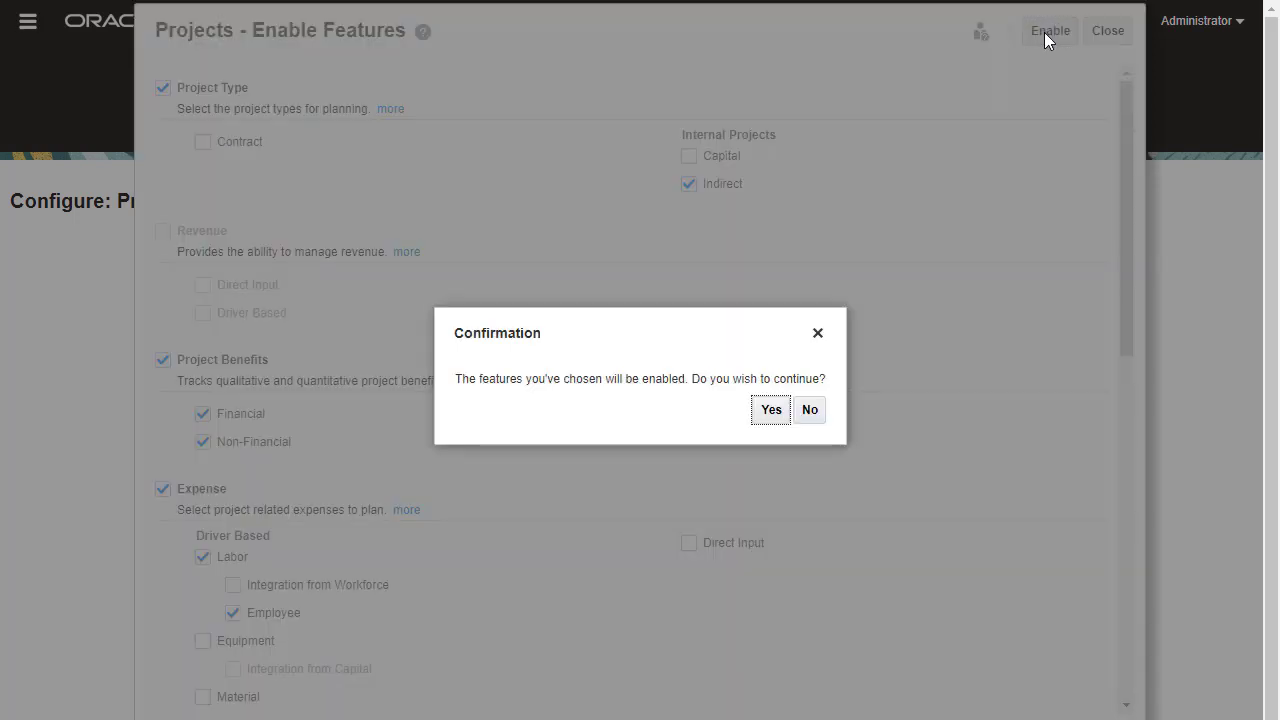
pyautogui.click(765, 407)
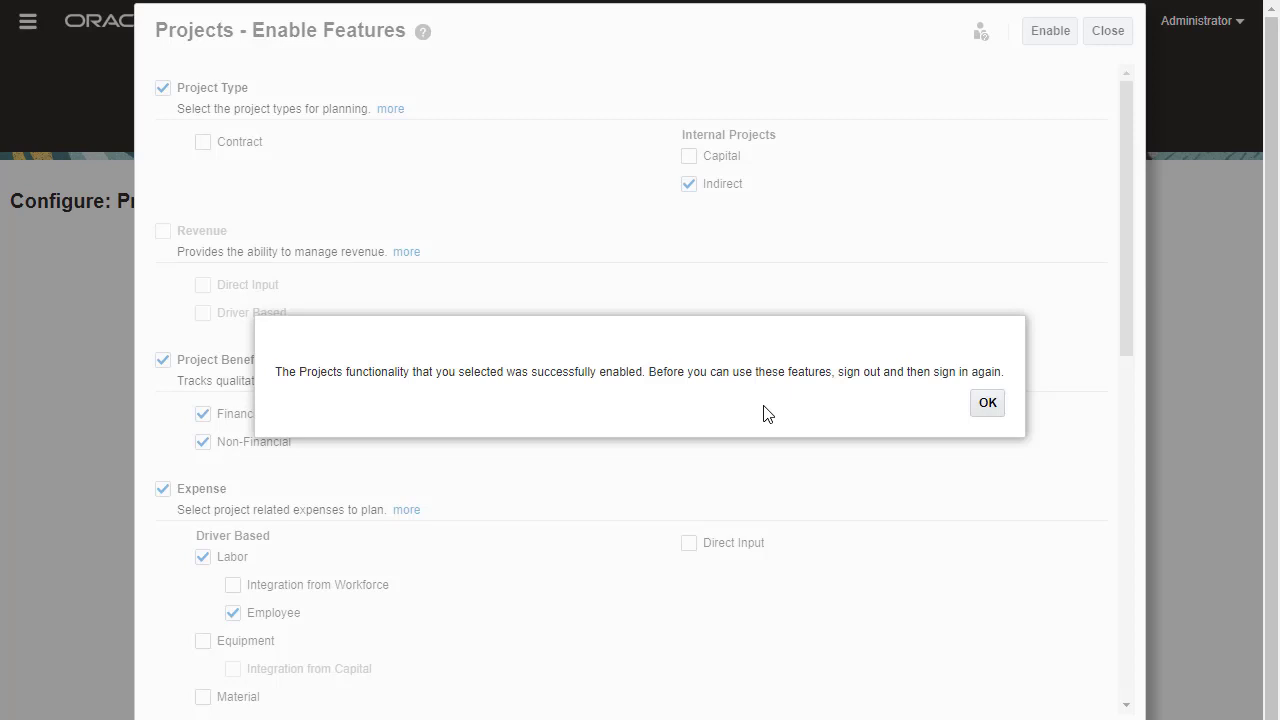
pyautogui.click(987, 402)
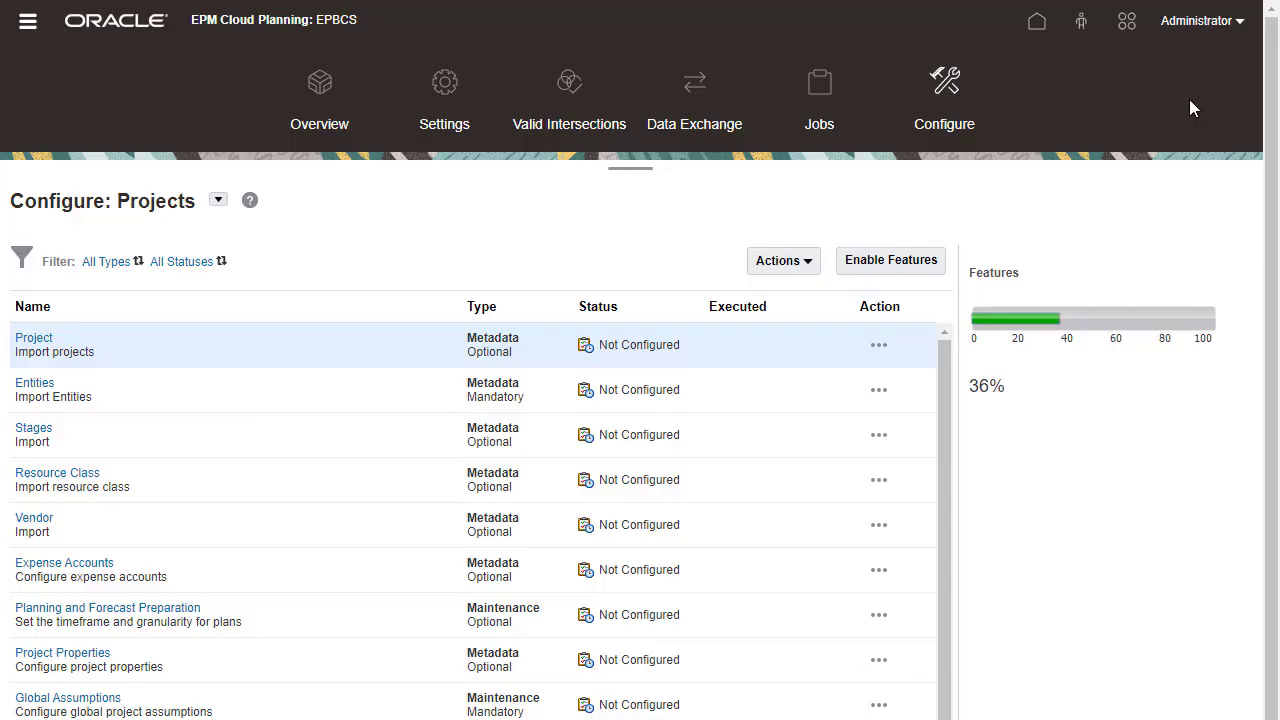
# Sign out of the application so the new features take effect.
pyautogui.click(1238, 24)
pyautogui.click(1053, 264)
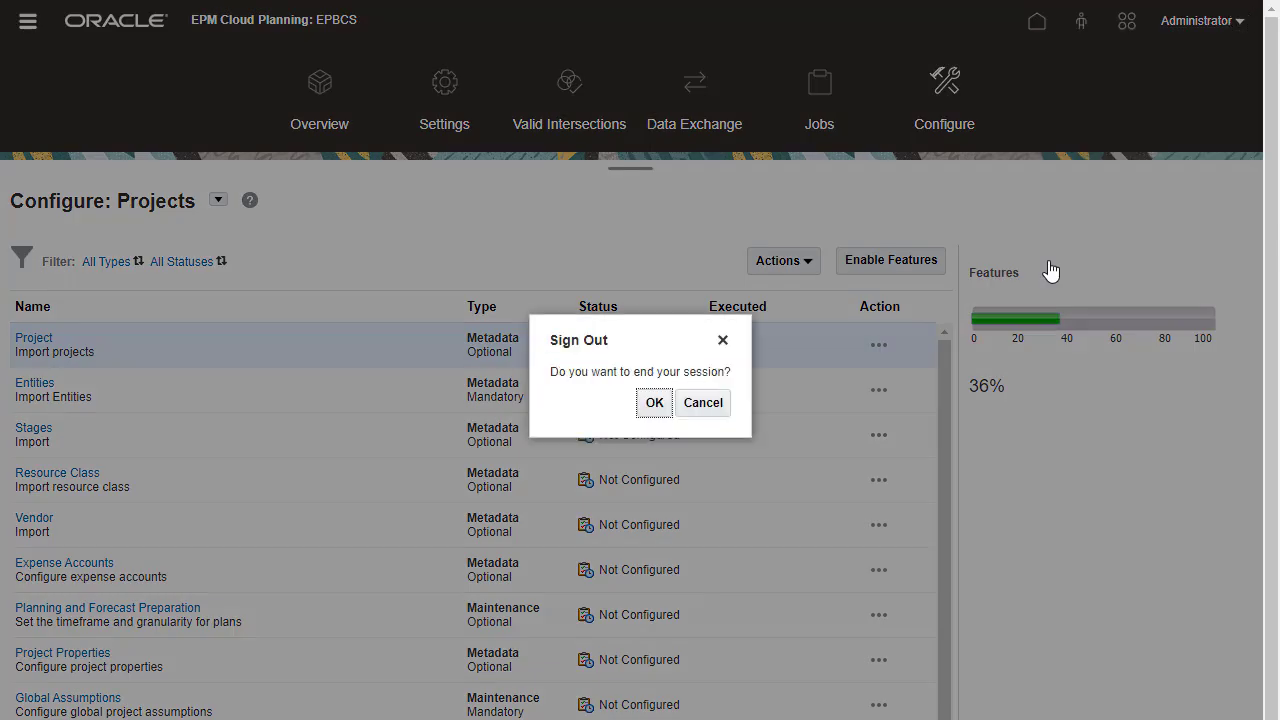
pyautogui.click(654, 403)
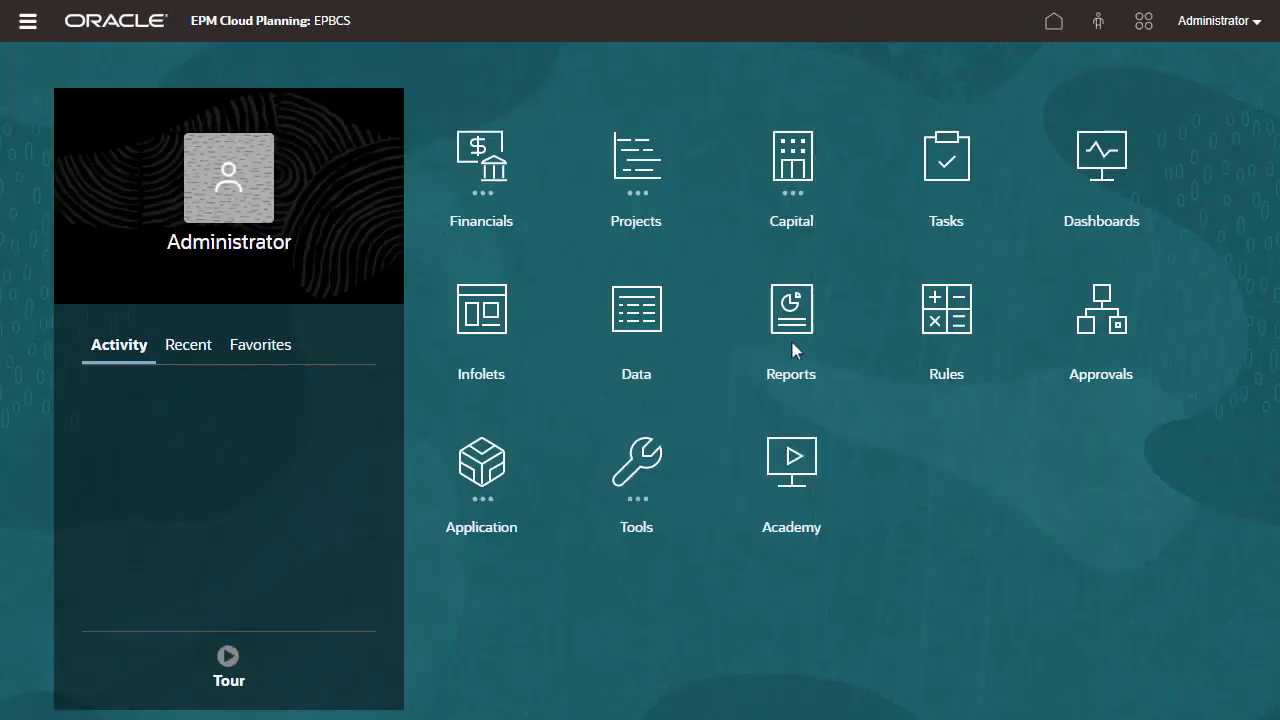
# Open the Project Summary dashboard and check its Projects list, which offers only Indirect Projects.
pyautogui.click(637, 178)
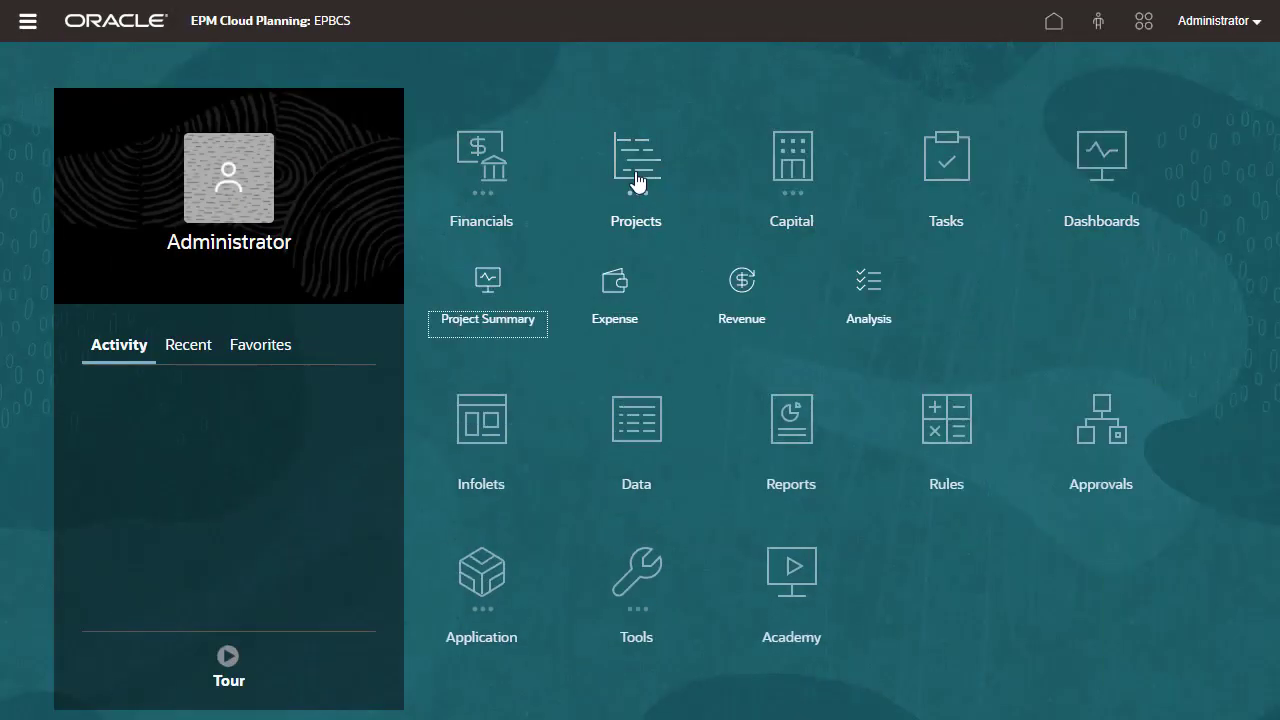
pyautogui.click(491, 296)
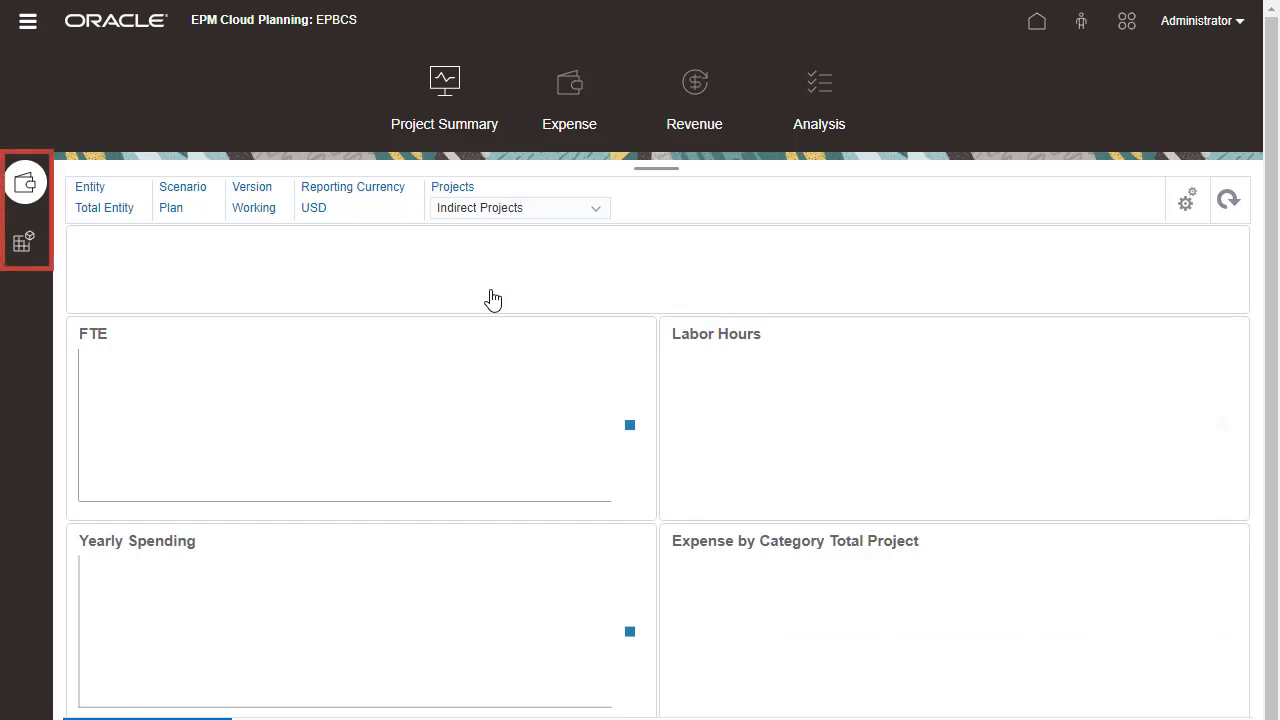
pyautogui.click(598, 215)
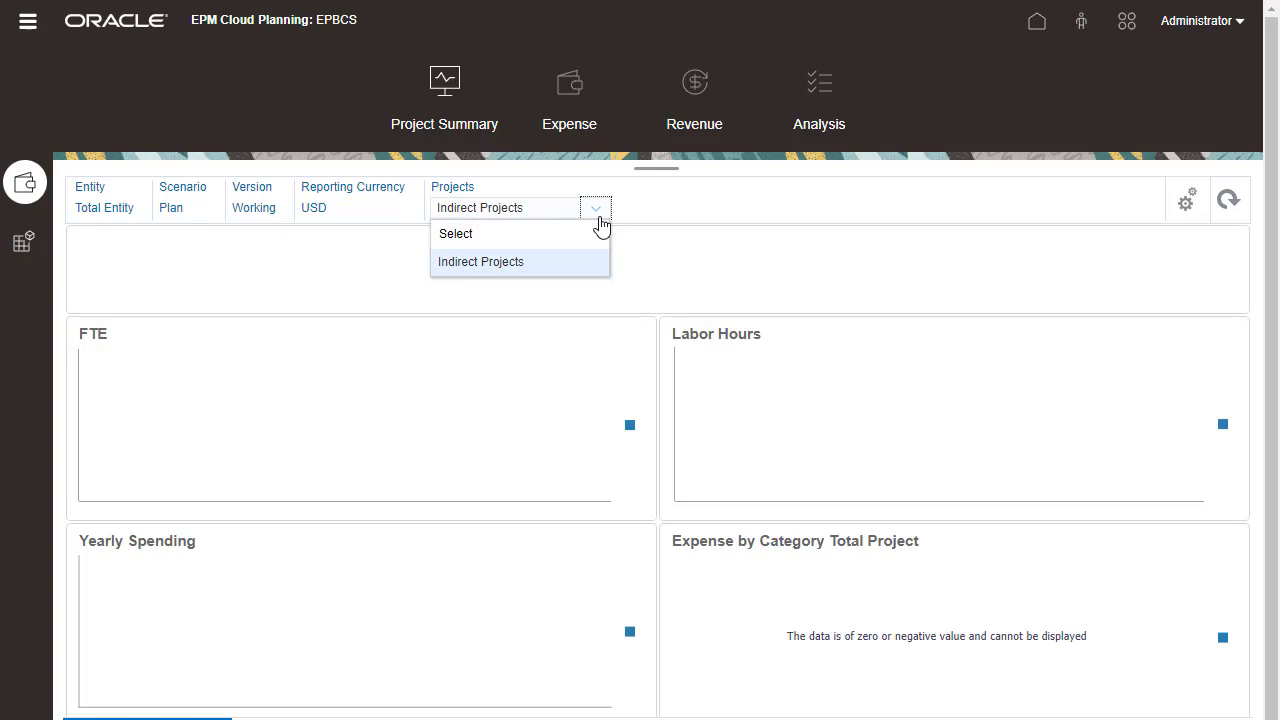
pyautogui.click(598, 212)
# In Projects features, check Contract, Revenue with Direct Input and Driver Based, and Direct Input expense.
pyautogui.click(29, 26)
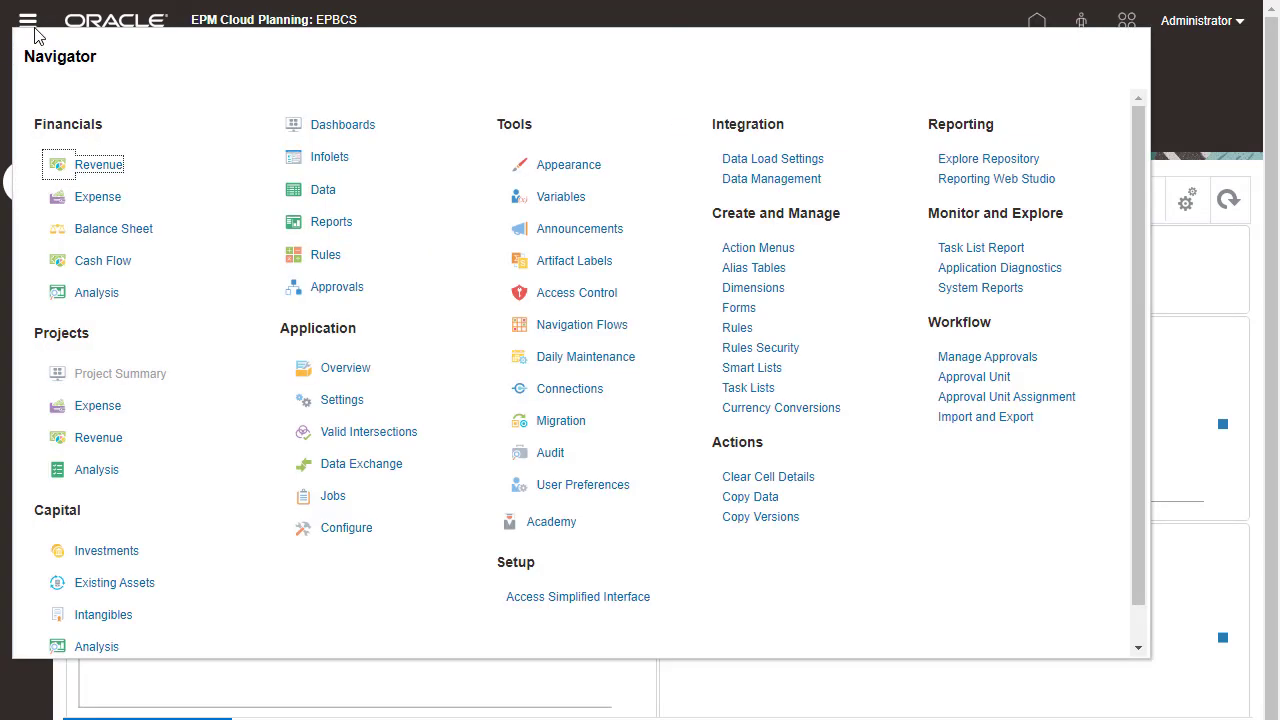
pyautogui.click(340, 527)
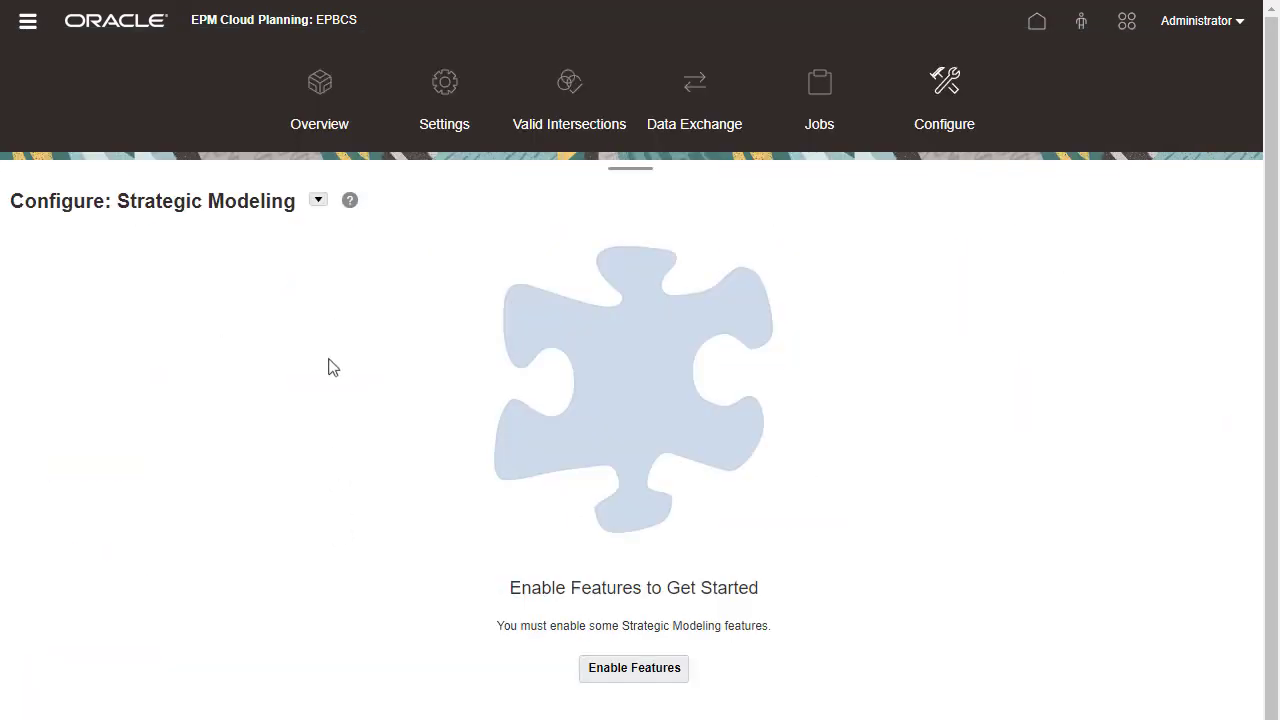
pyautogui.click(318, 200)
pyautogui.click(374, 335)
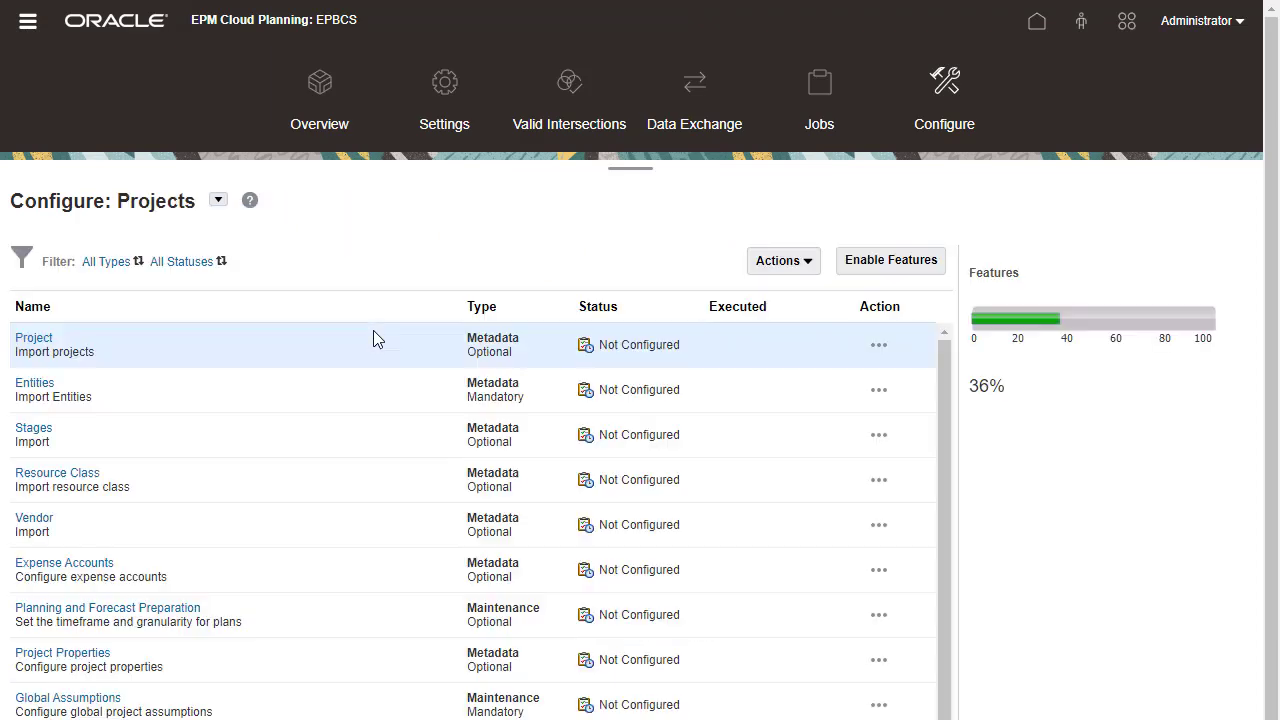
pyautogui.click(868, 264)
pyautogui.click(203, 142)
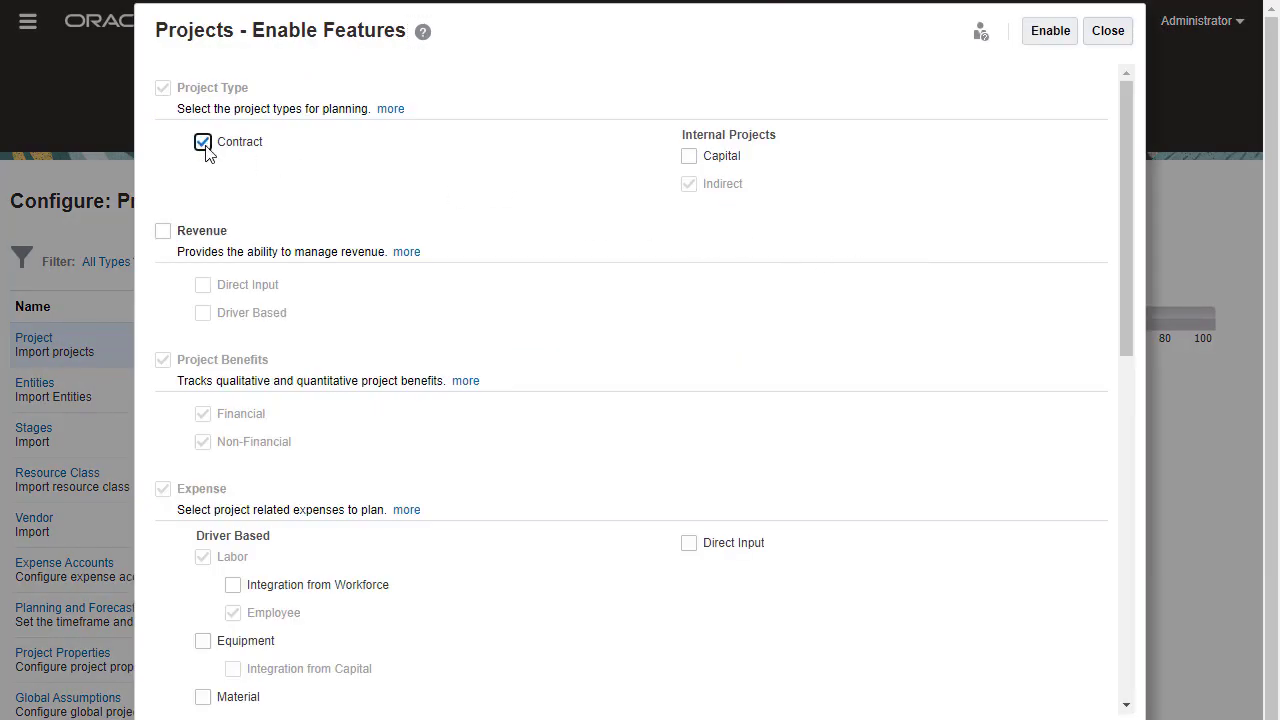
pyautogui.click(162, 231)
pyautogui.click(203, 285)
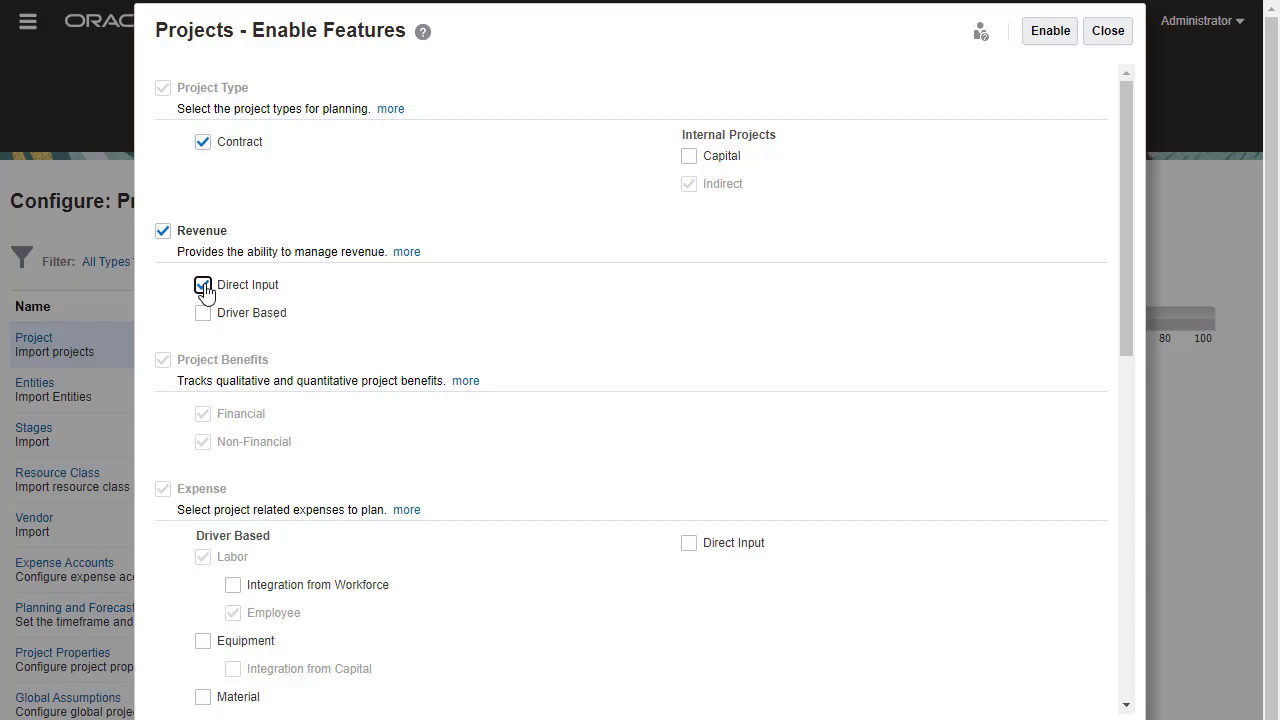
pyautogui.click(203, 313)
pyautogui.click(688, 547)
# Enable the features, sign out and back in, and open Project Summary.
pyautogui.click(1036, 38)
pyautogui.click(767, 407)
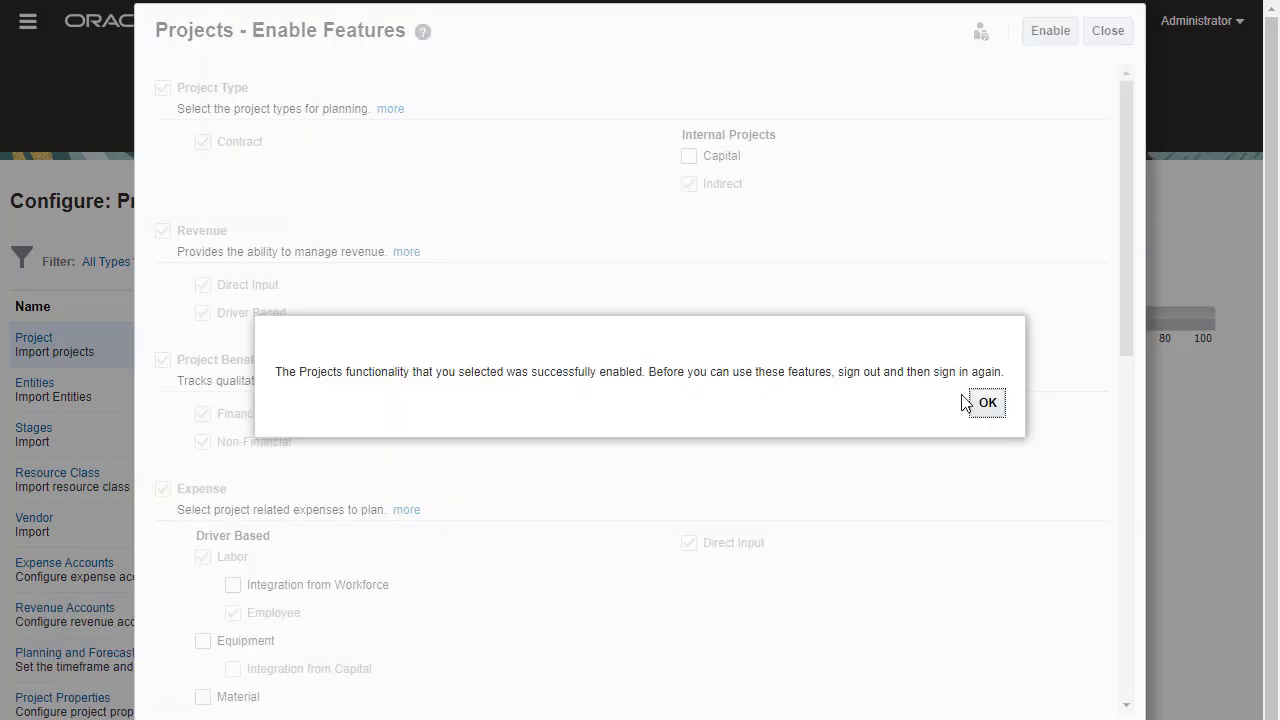
pyautogui.click(980, 400)
pyautogui.click(1238, 22)
pyautogui.click(1046, 265)
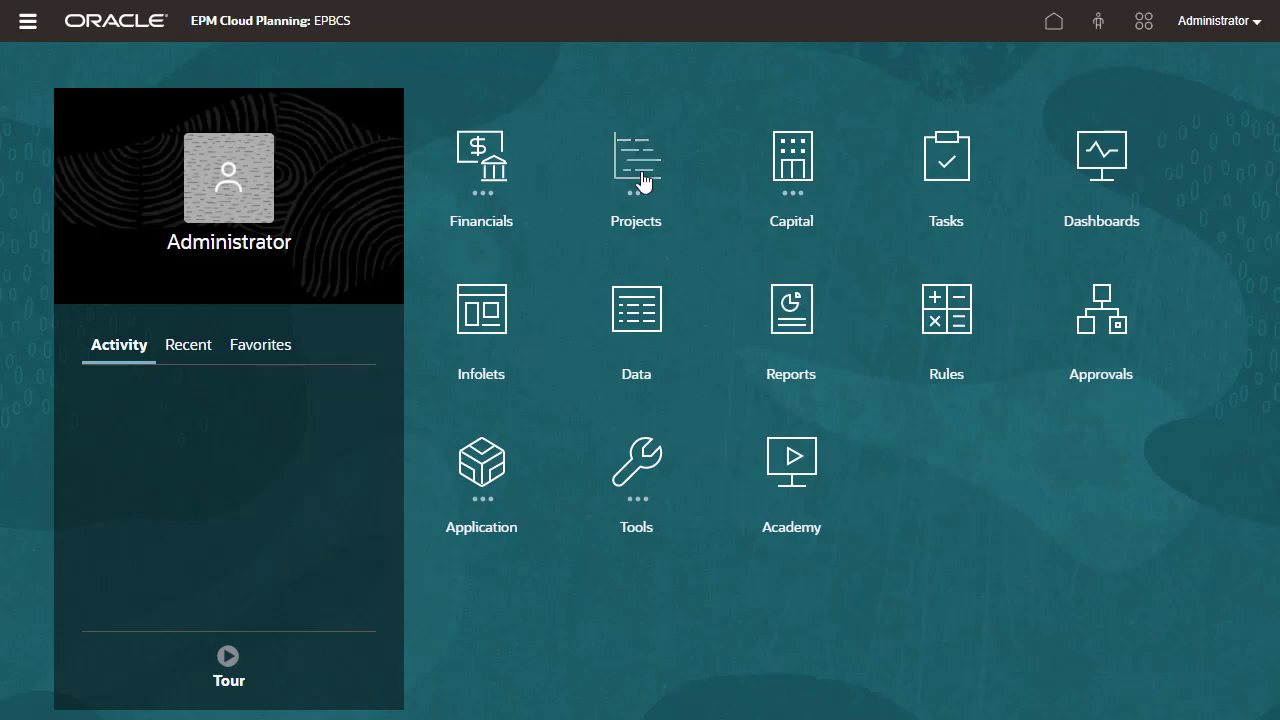
pyautogui.click(642, 182)
pyautogui.click(489, 281)
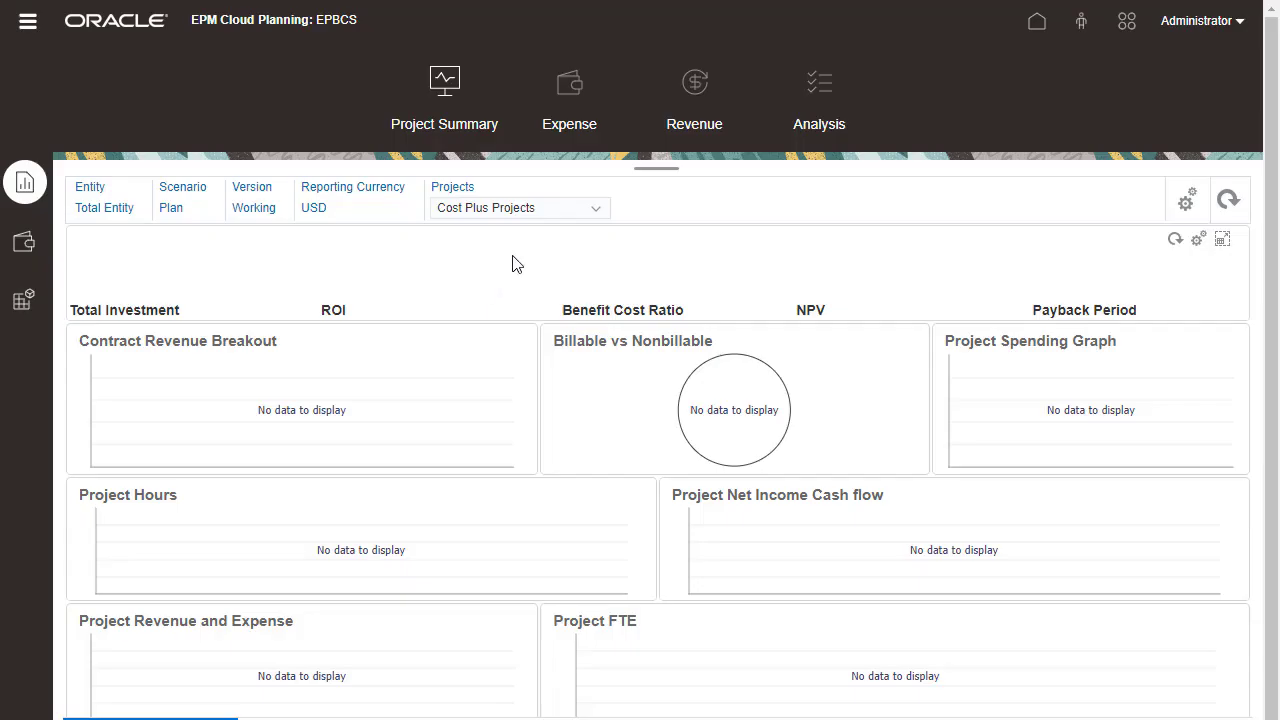
pyautogui.click(594, 213)
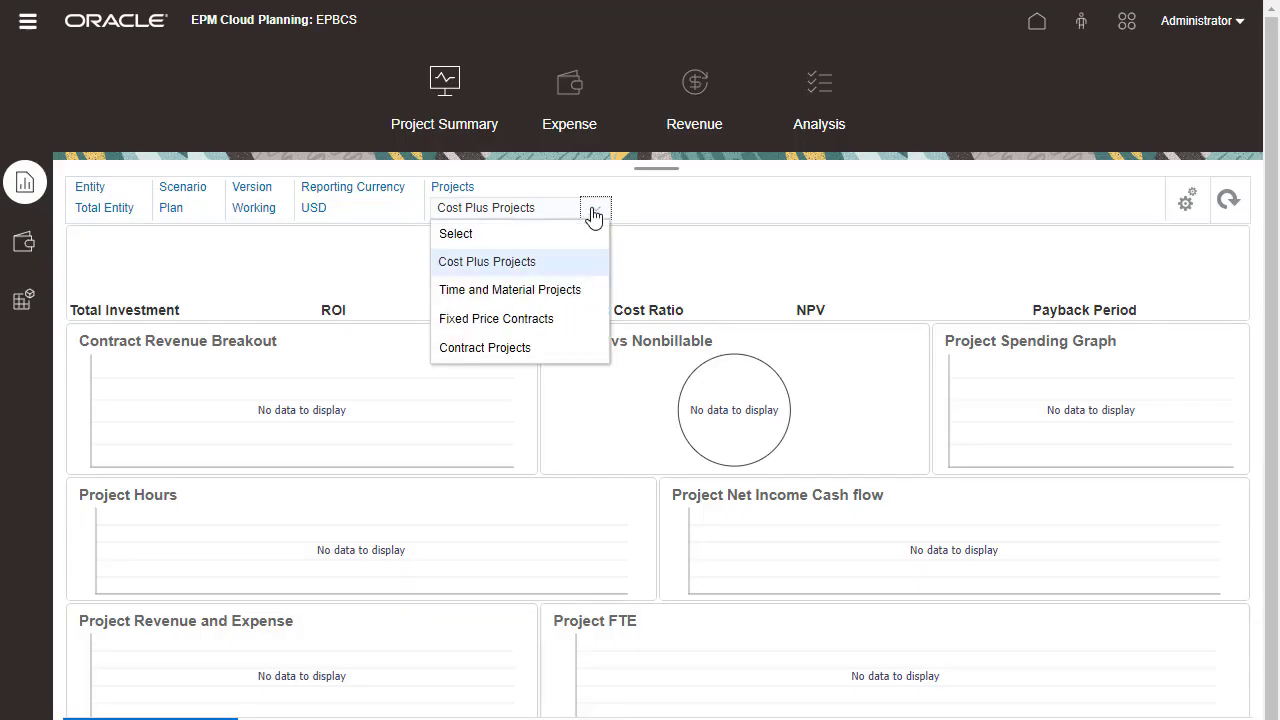
pyautogui.click(640, 240)
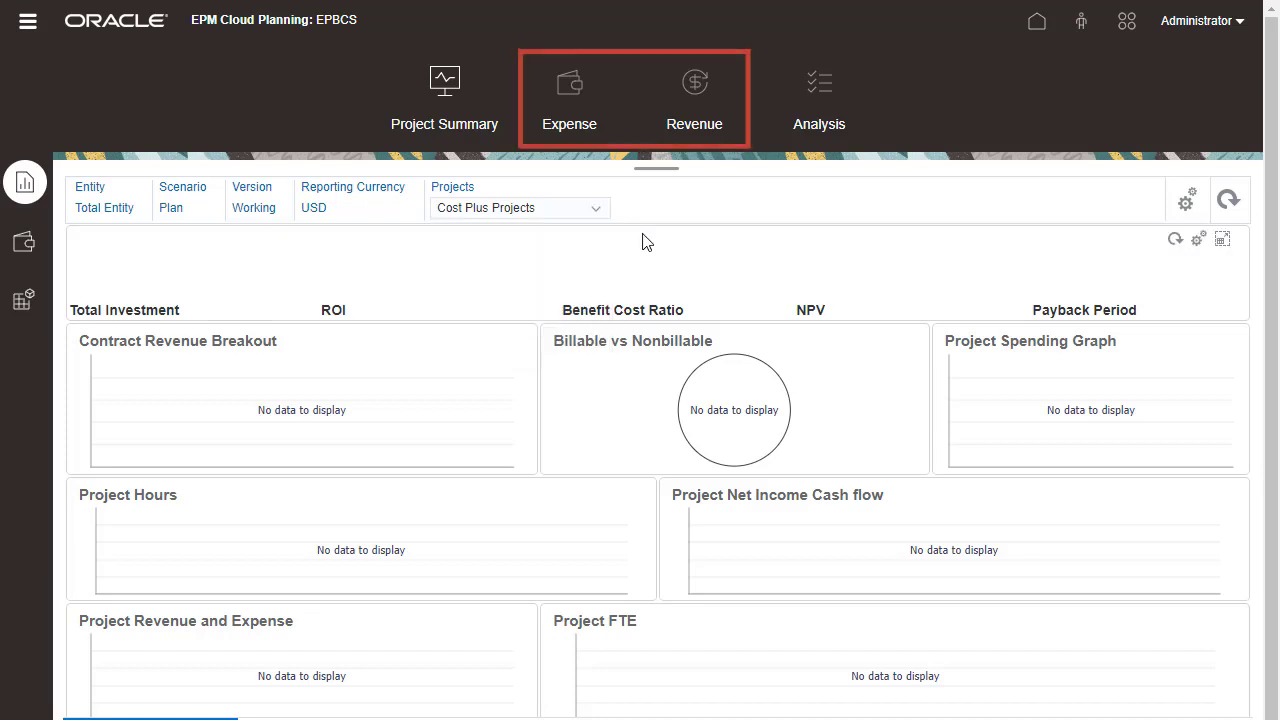
# Return to the Configure page for the Projects module.
pyautogui.click(30, 24)
pyautogui.click(332, 528)
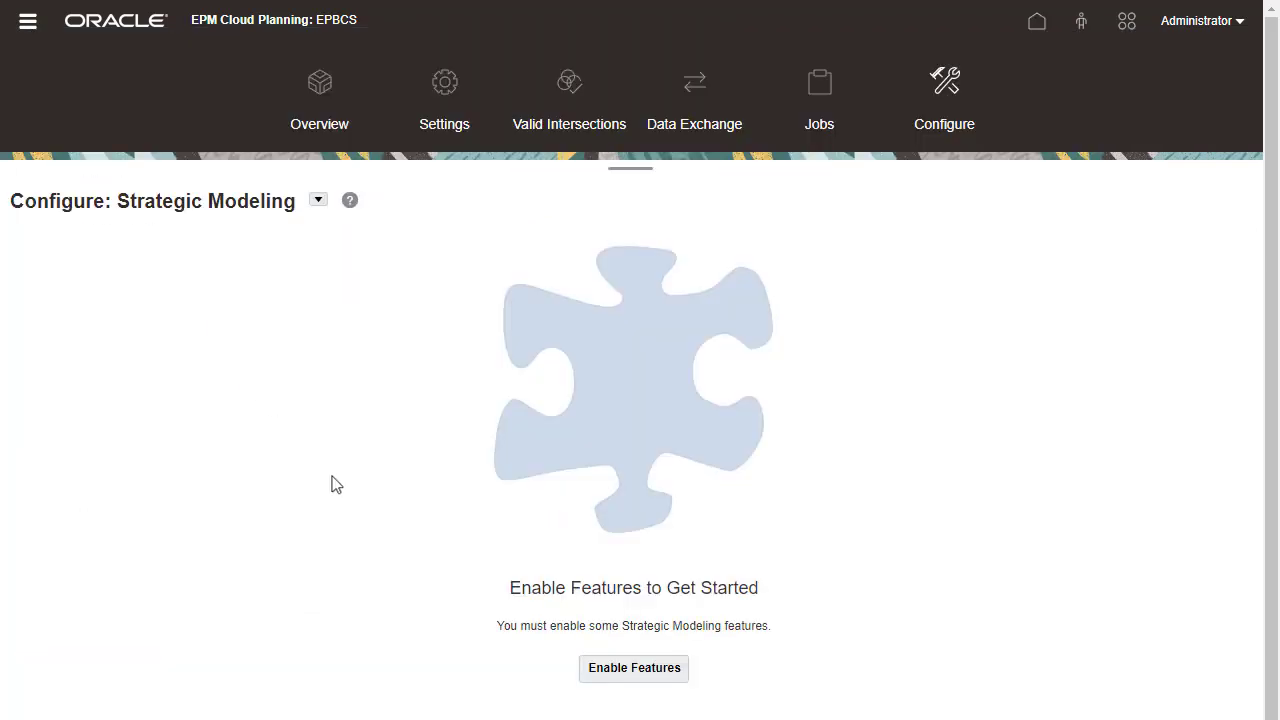
pyautogui.click(320, 201)
pyautogui.click(345, 334)
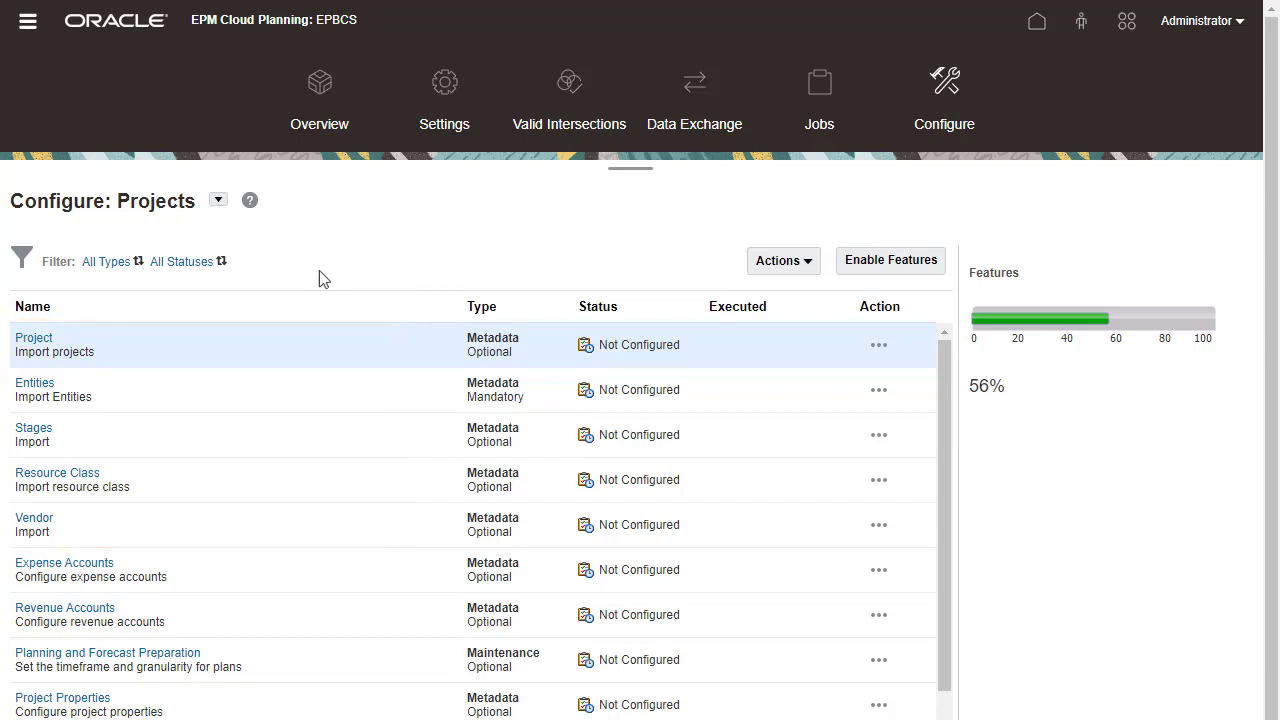
# Import Entities from OPF_Entities.csv with Refresh Database checked.
pyautogui.click(44, 380)
pyautogui.click(380, 397)
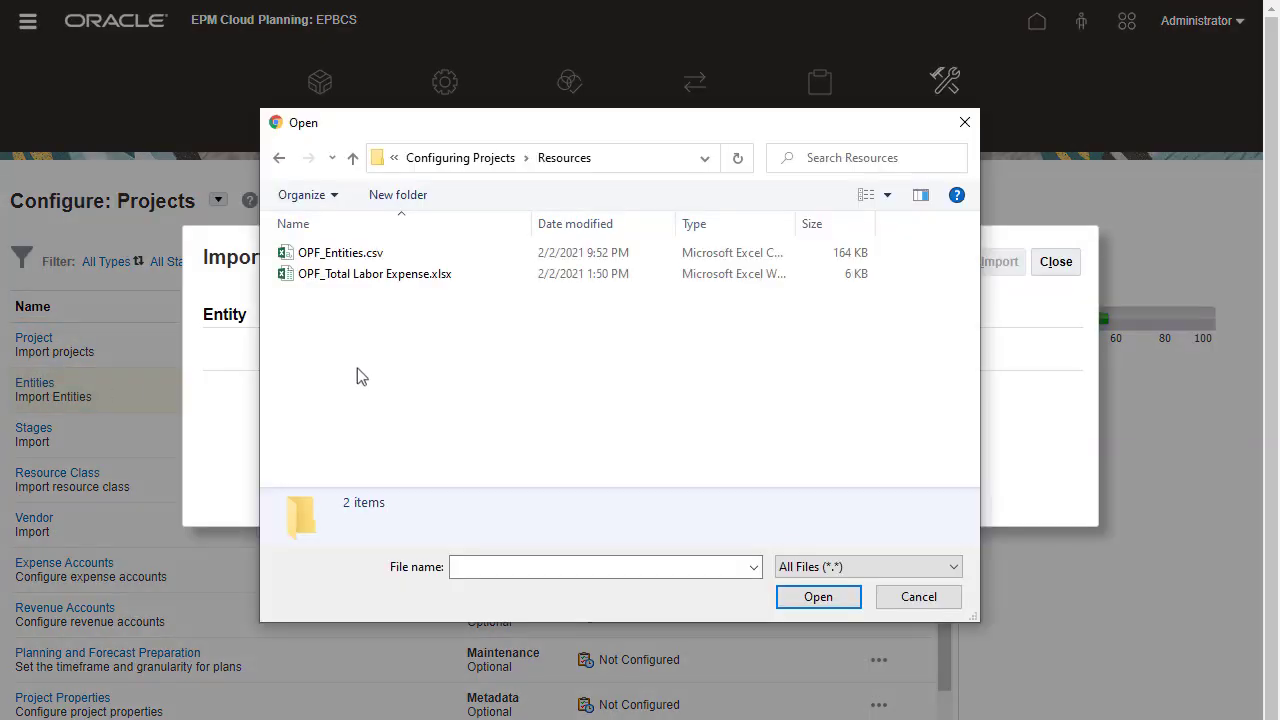
pyautogui.click(345, 253)
pyautogui.click(805, 597)
pyautogui.click(996, 260)
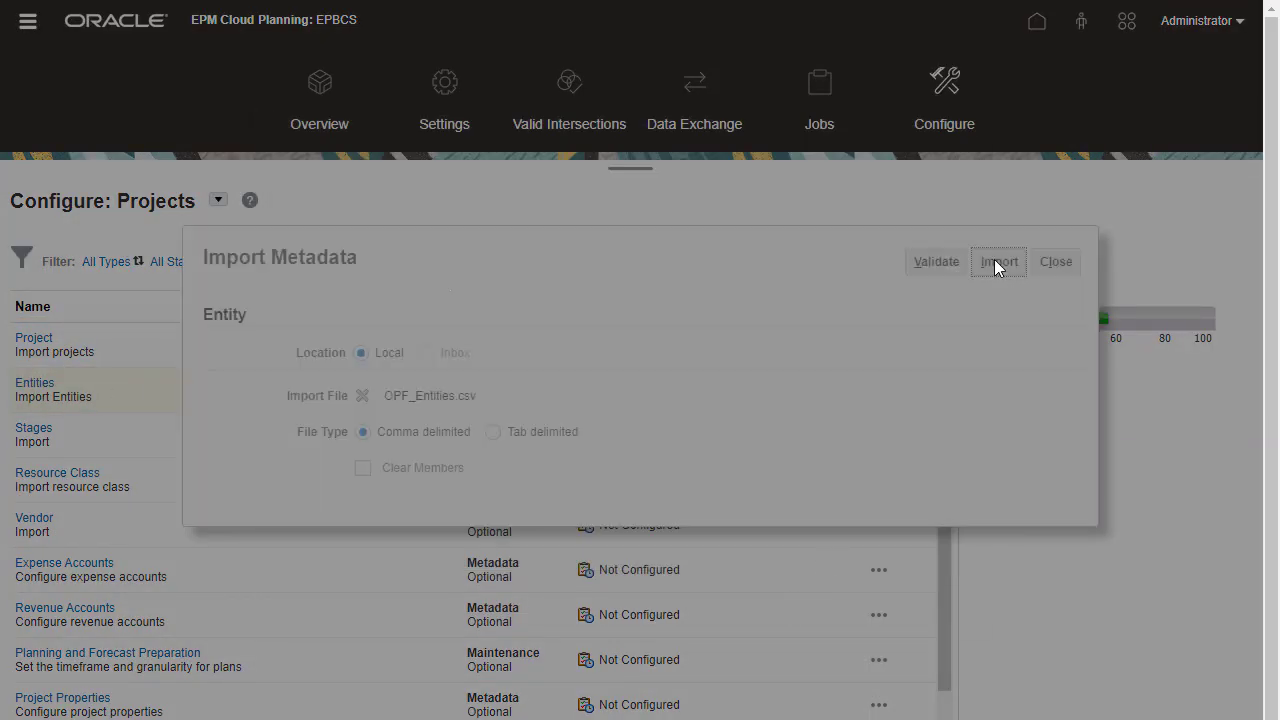
pyautogui.click(492, 377)
pyautogui.click(508, 427)
pyautogui.click(738, 418)
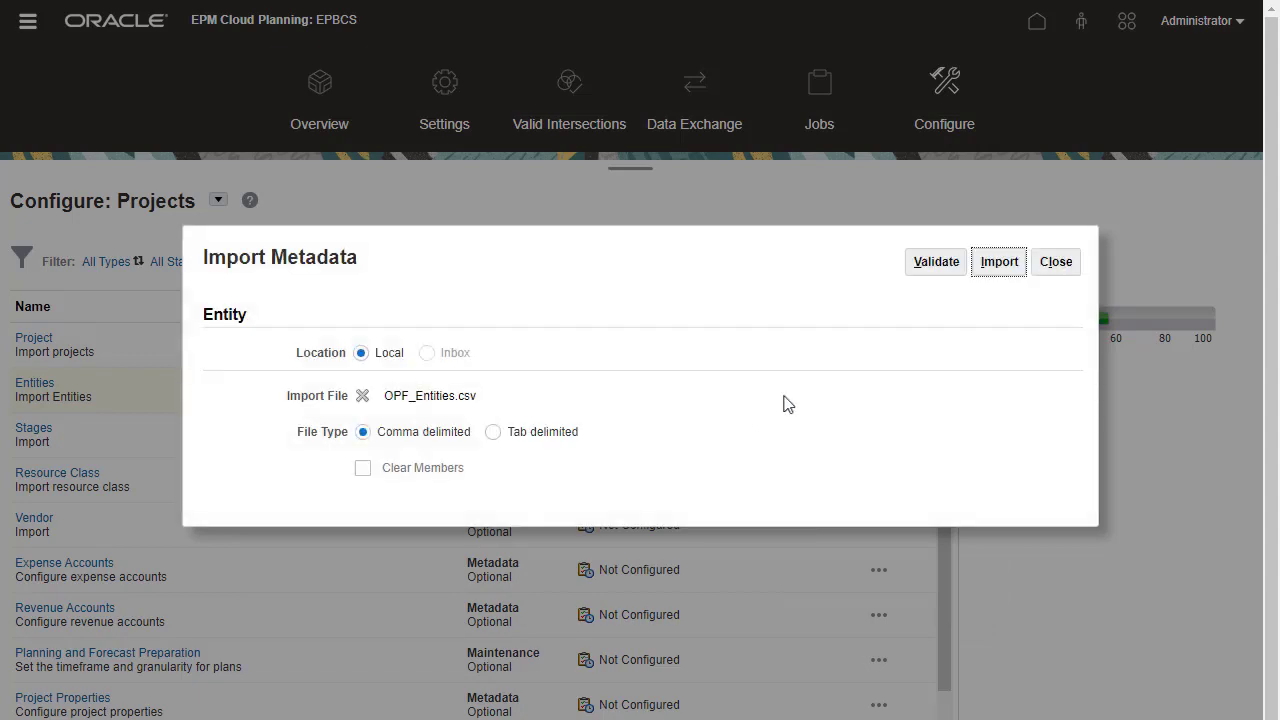
# Confirm both import jobs completed in Jobs, then go back to Configure.
pyautogui.click(829, 122)
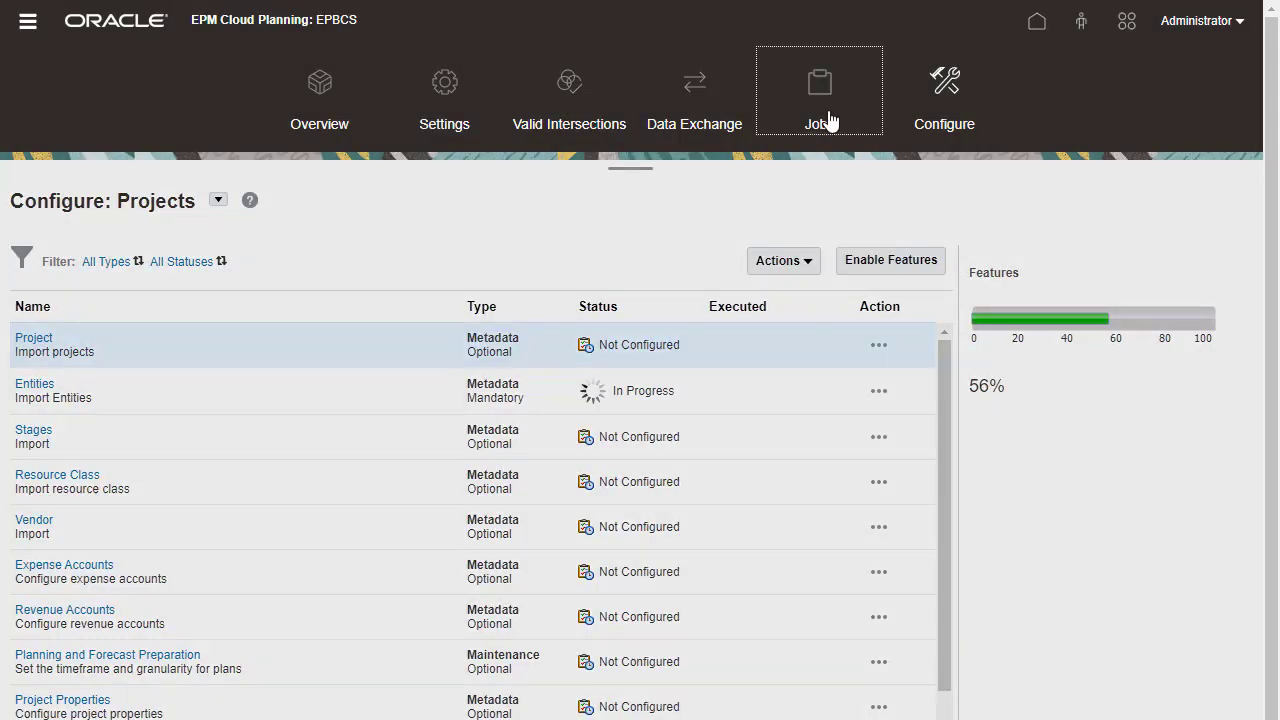
pyautogui.click(1212, 203)
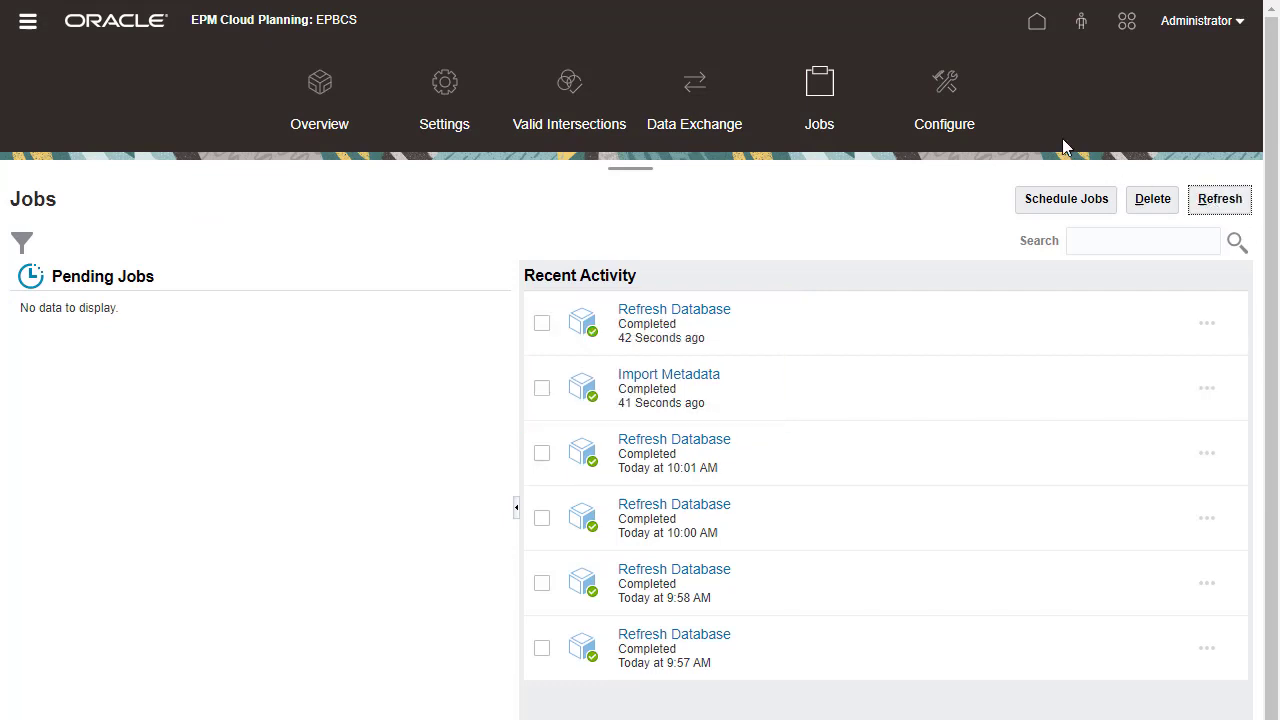
pyautogui.click(948, 88)
# Open Projects Expense Accounts showing Labor with the Total Labor Expense component.
pyautogui.click(316, 201)
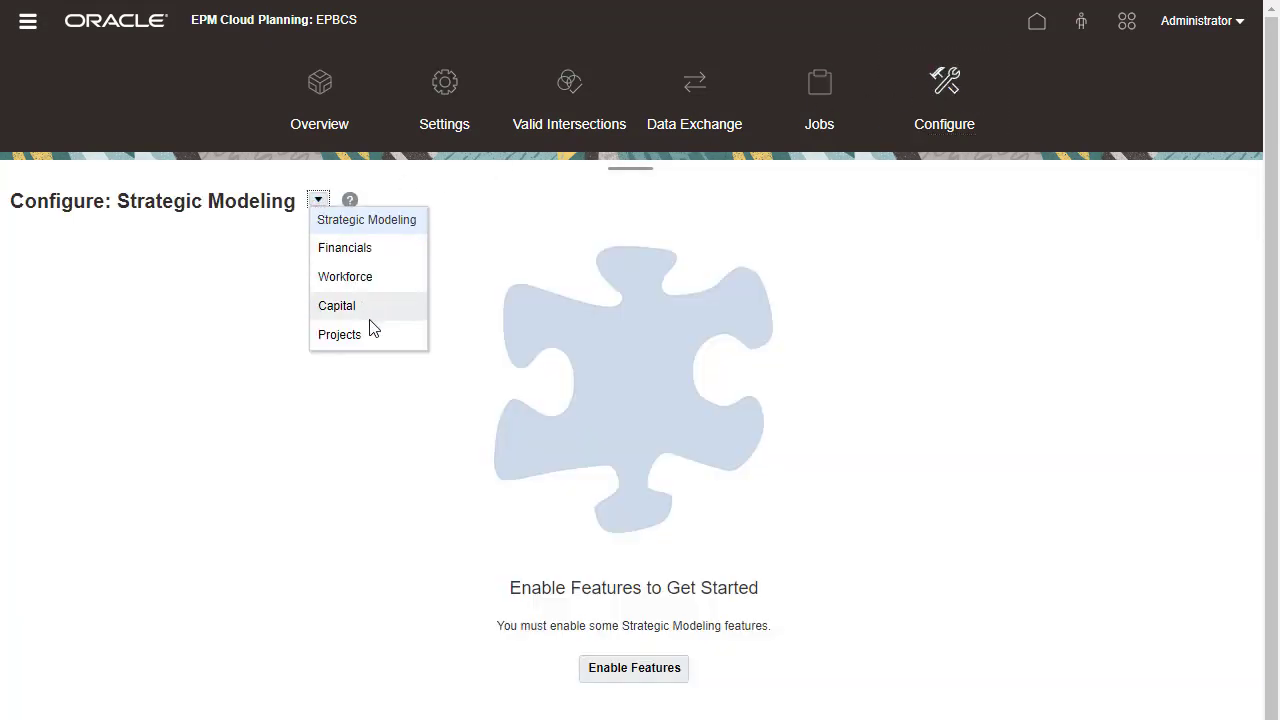
pyautogui.click(371, 333)
pyautogui.click(80, 562)
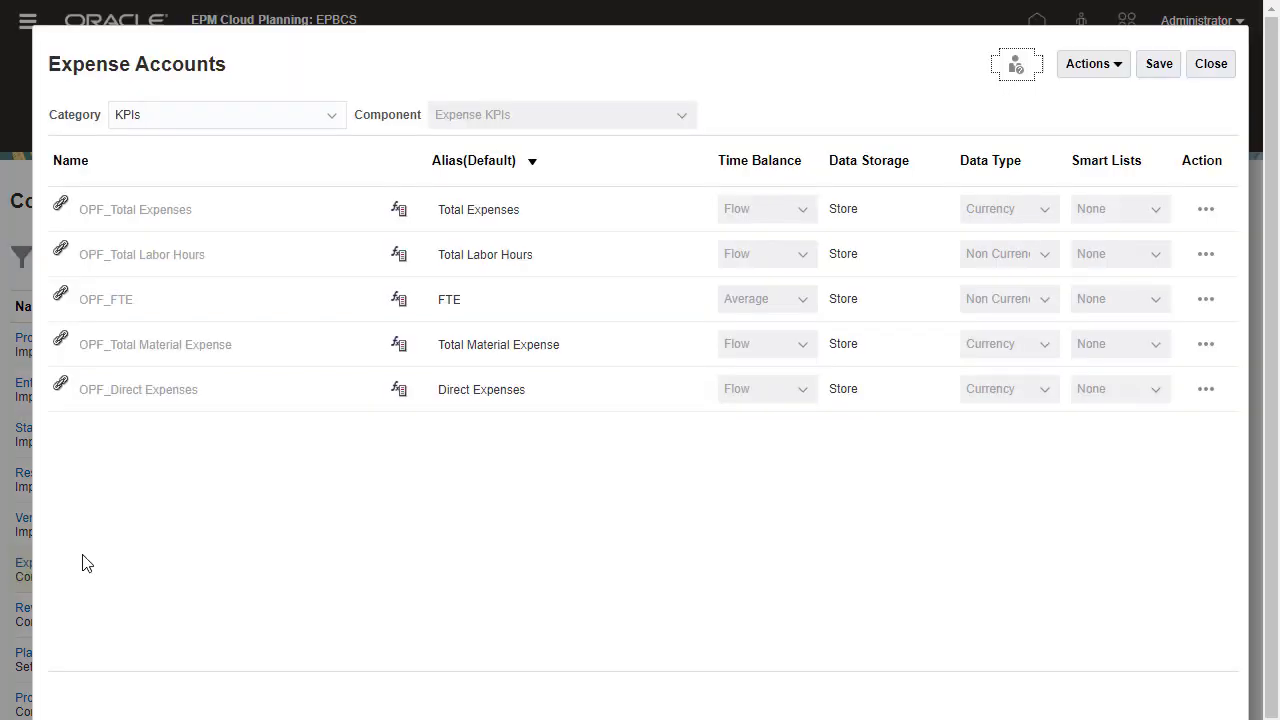
pyautogui.click(333, 117)
pyautogui.click(303, 169)
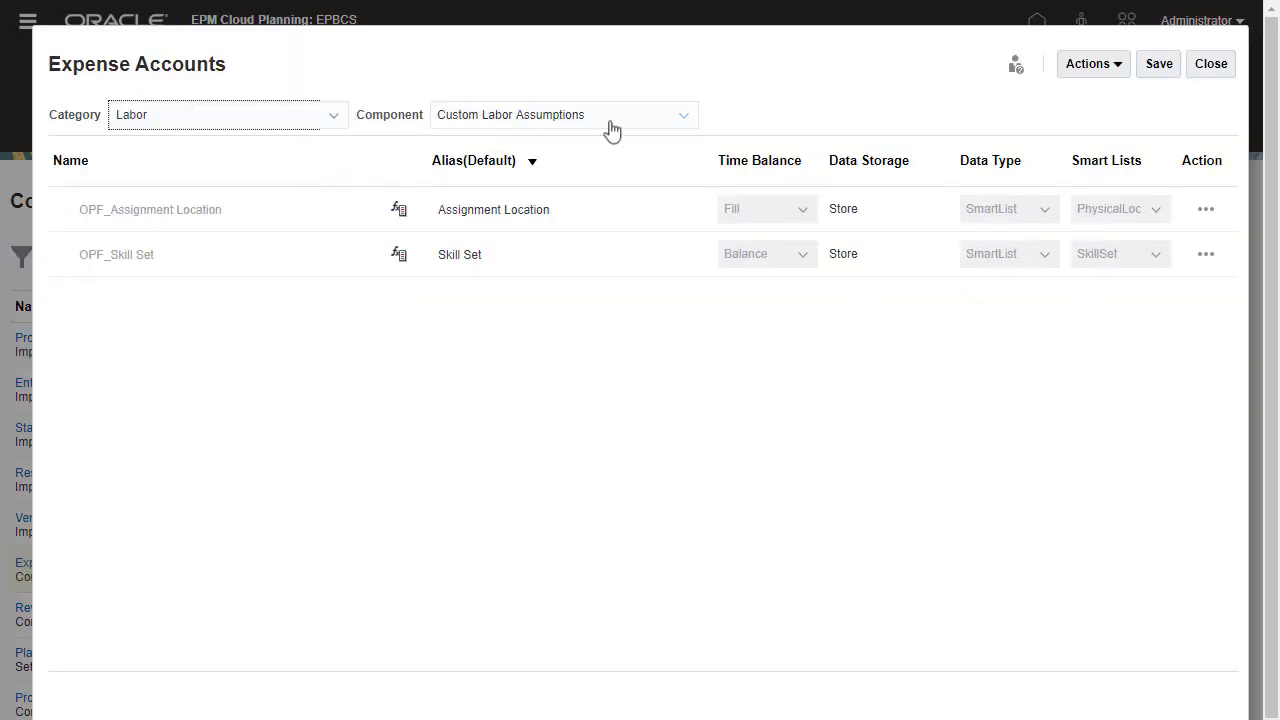
pyautogui.click(682, 118)
pyautogui.click(663, 169)
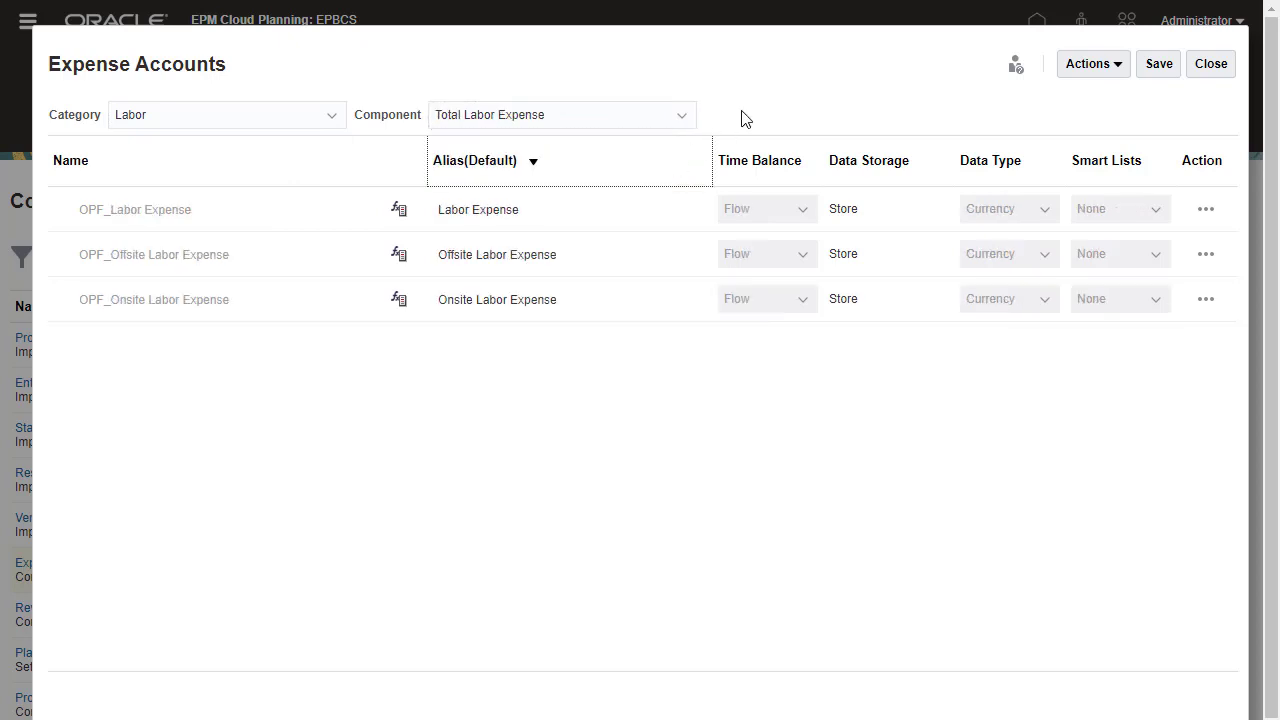
# Import accounts from OPF_Total Labor Expense.xlsx and save them.
pyautogui.click(1116, 66)
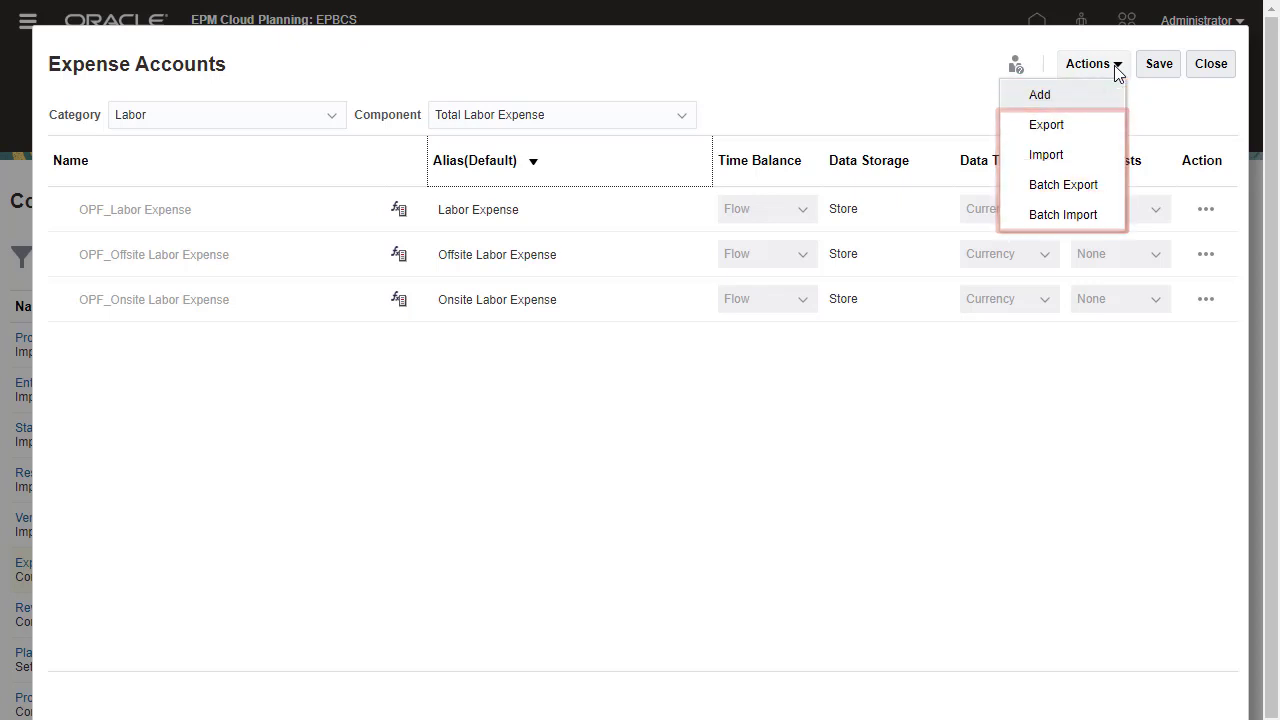
pyautogui.click(1073, 152)
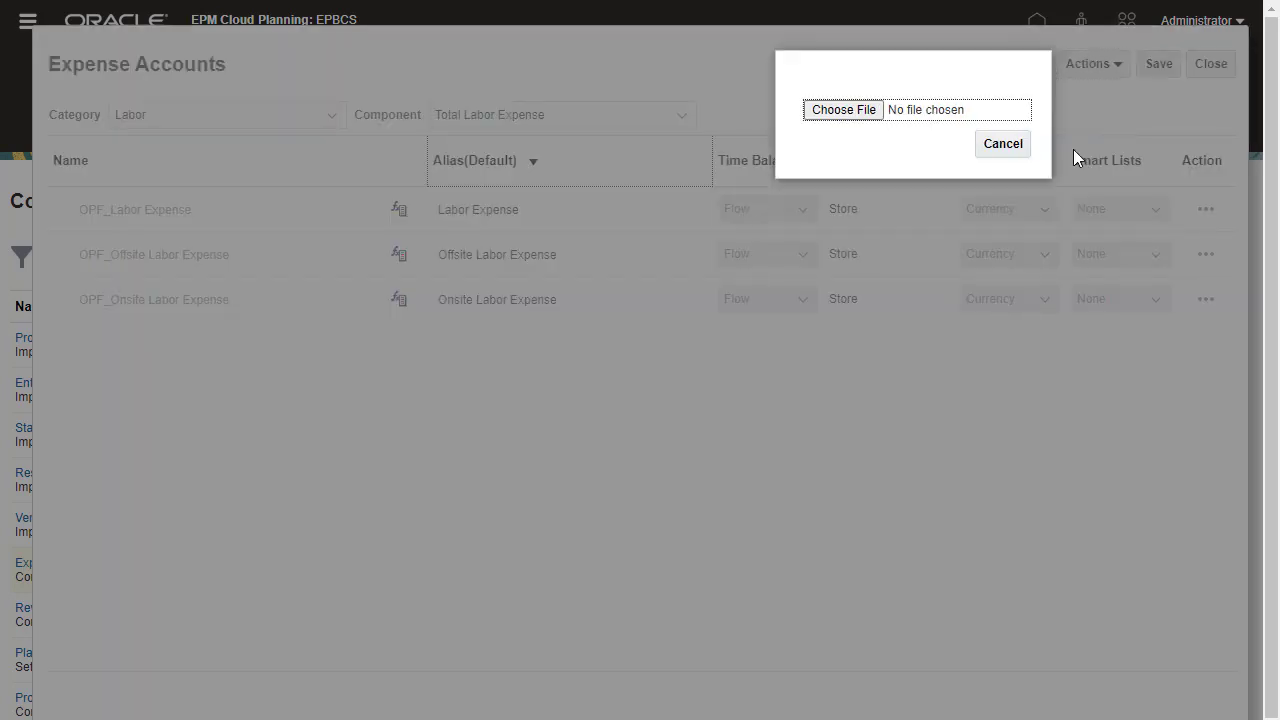
pyautogui.click(862, 114)
pyautogui.click(392, 277)
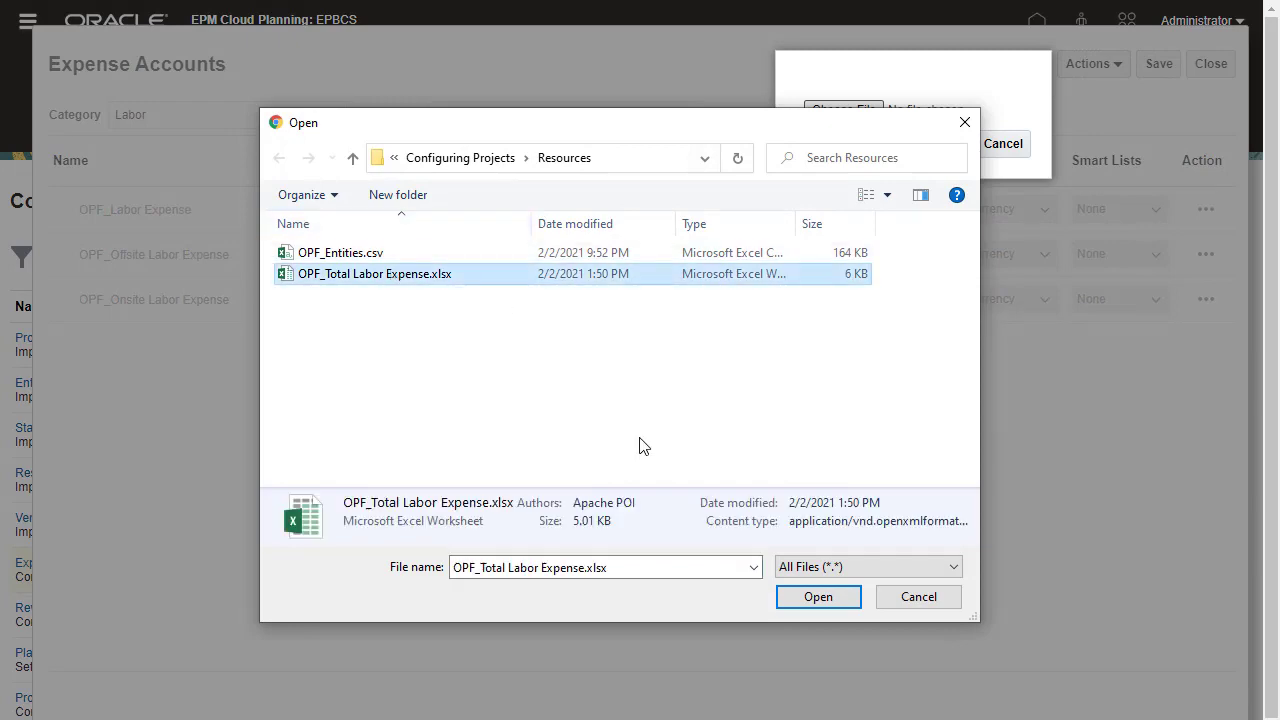
pyautogui.click(810, 597)
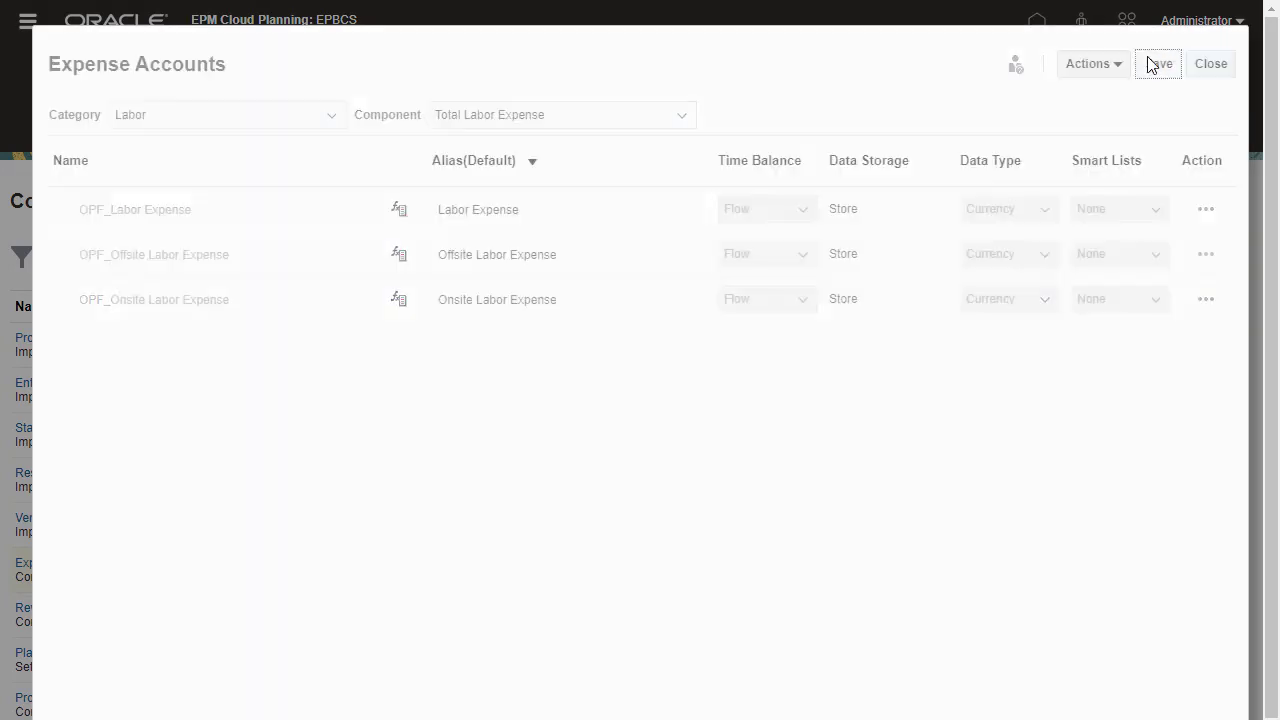
pyautogui.click(1155, 63)
pyautogui.click(702, 221)
# In Project Properties, add a new property named 'Project Category'.
pyautogui.click(1205, 64)
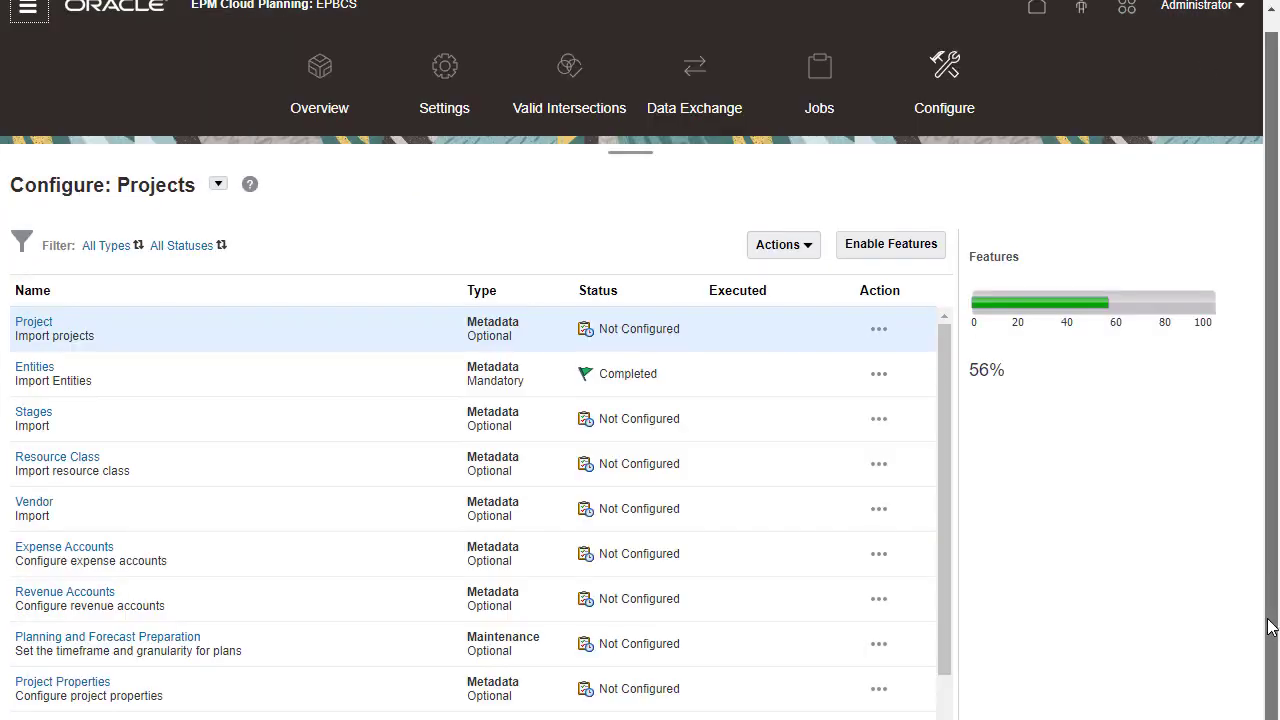
pyautogui.click(96, 683)
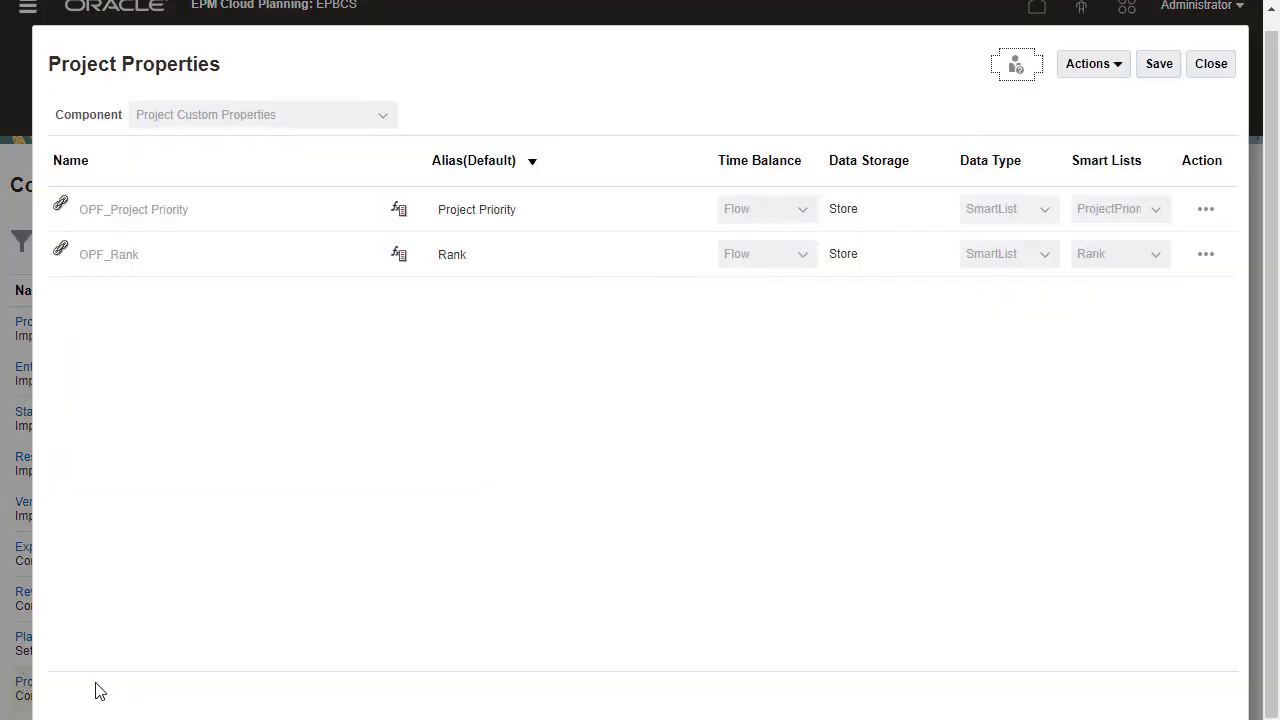
pyautogui.click(1112, 67)
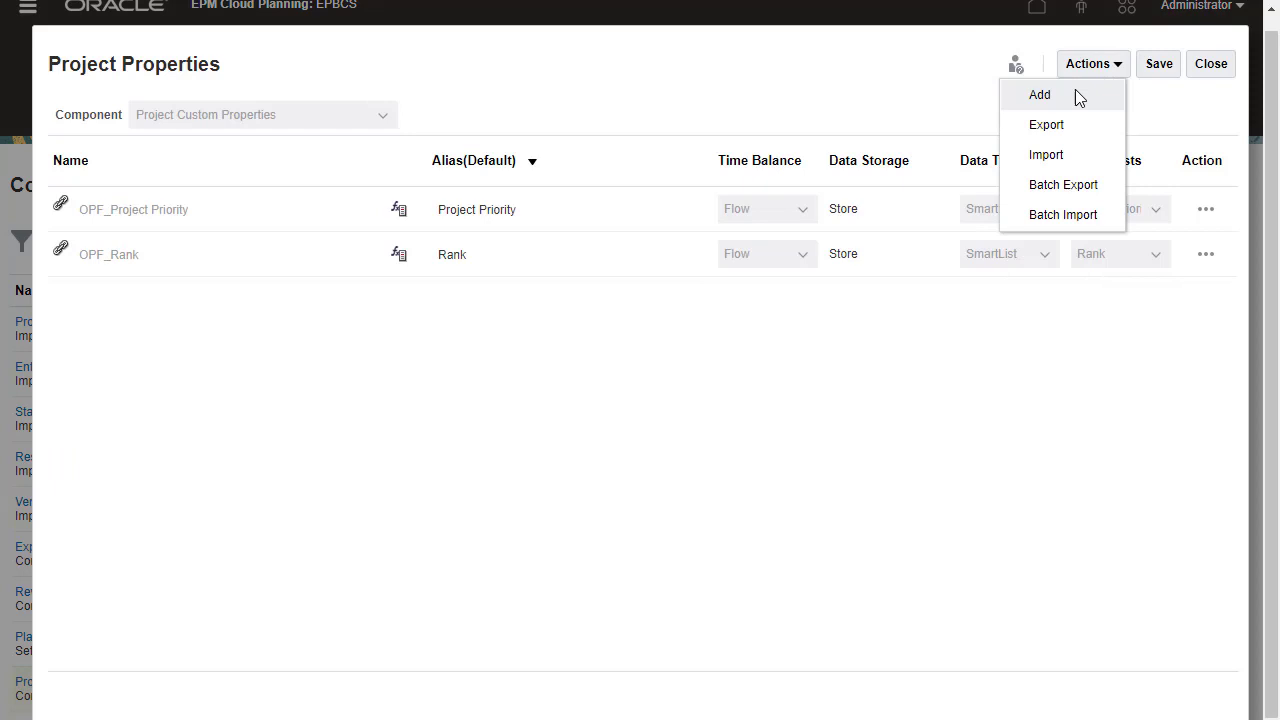
pyautogui.click(1079, 97)
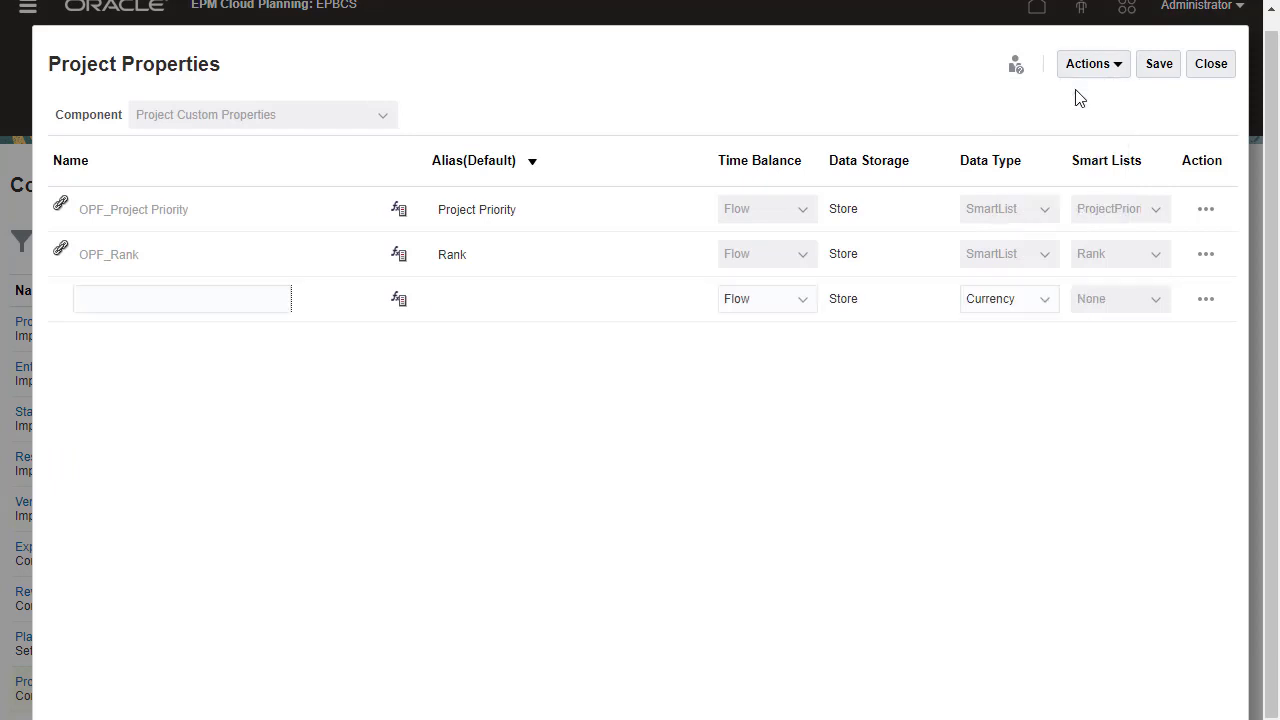
pyautogui.write('Project Category')
# Set its data type to SmartList linked to ProjectCategory, save, and close.
pyautogui.click(1044, 300)
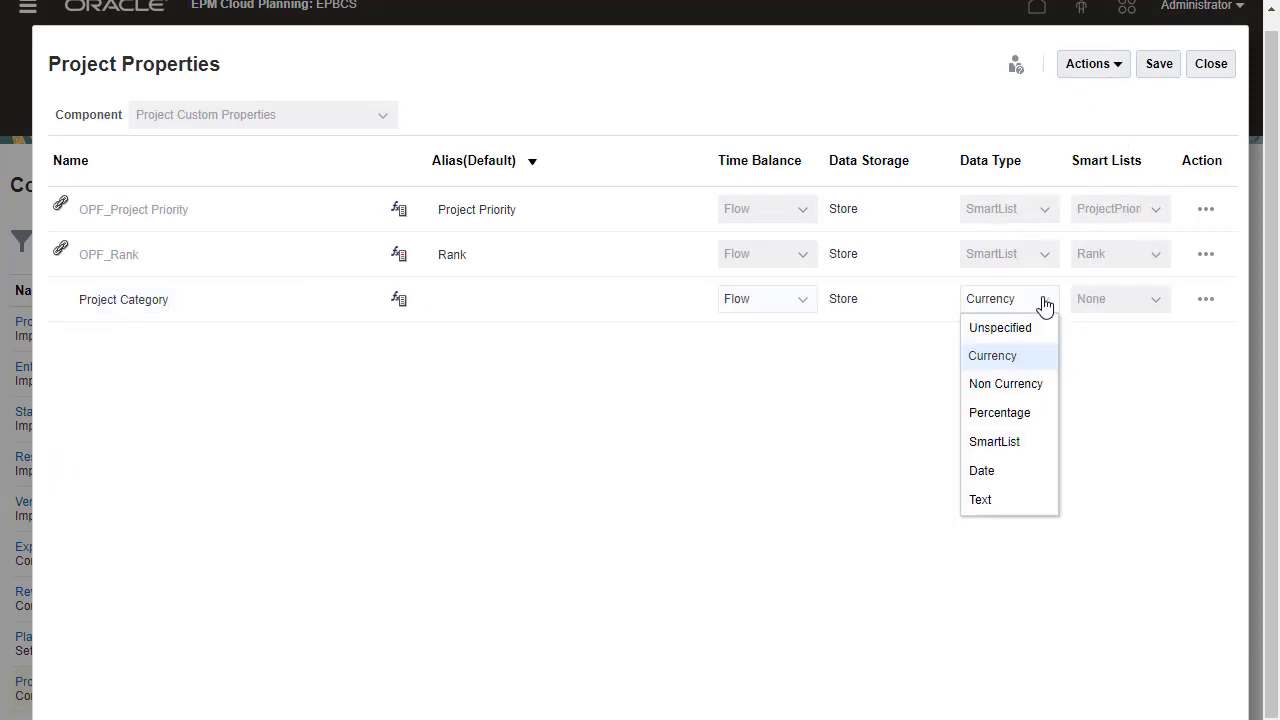
pyautogui.click(997, 441)
pyautogui.click(1155, 300)
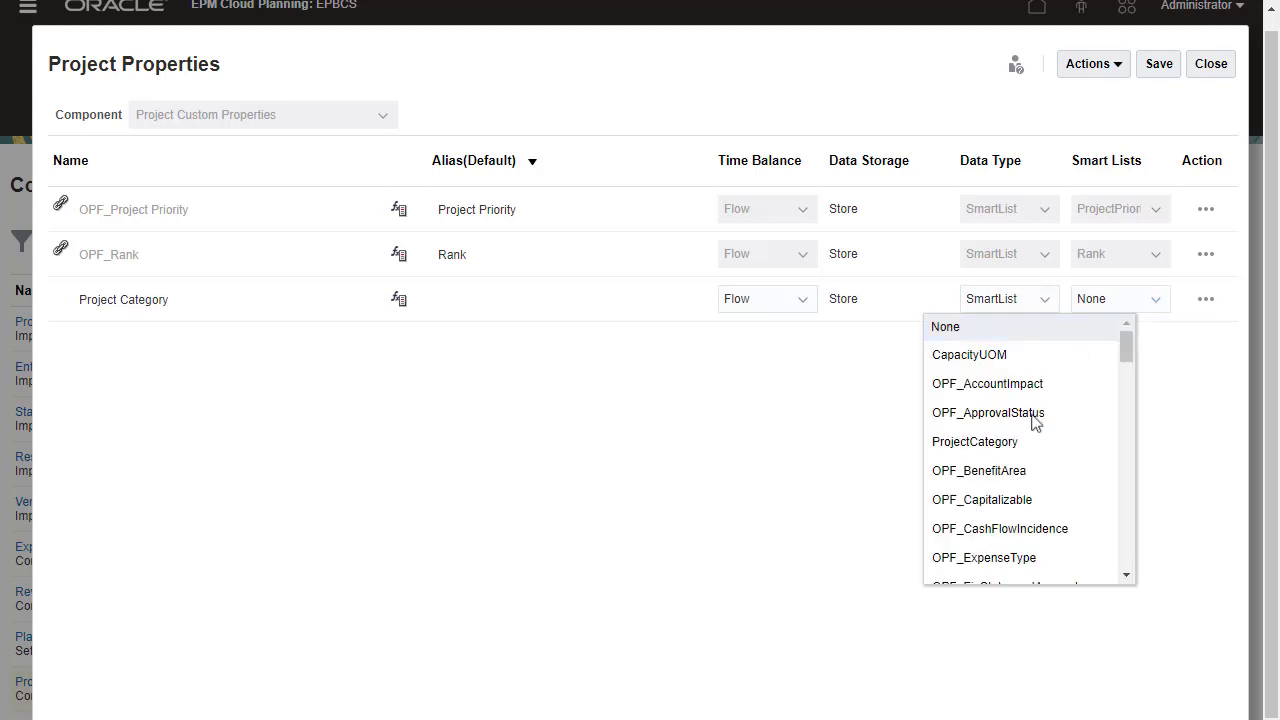
pyautogui.click(1011, 444)
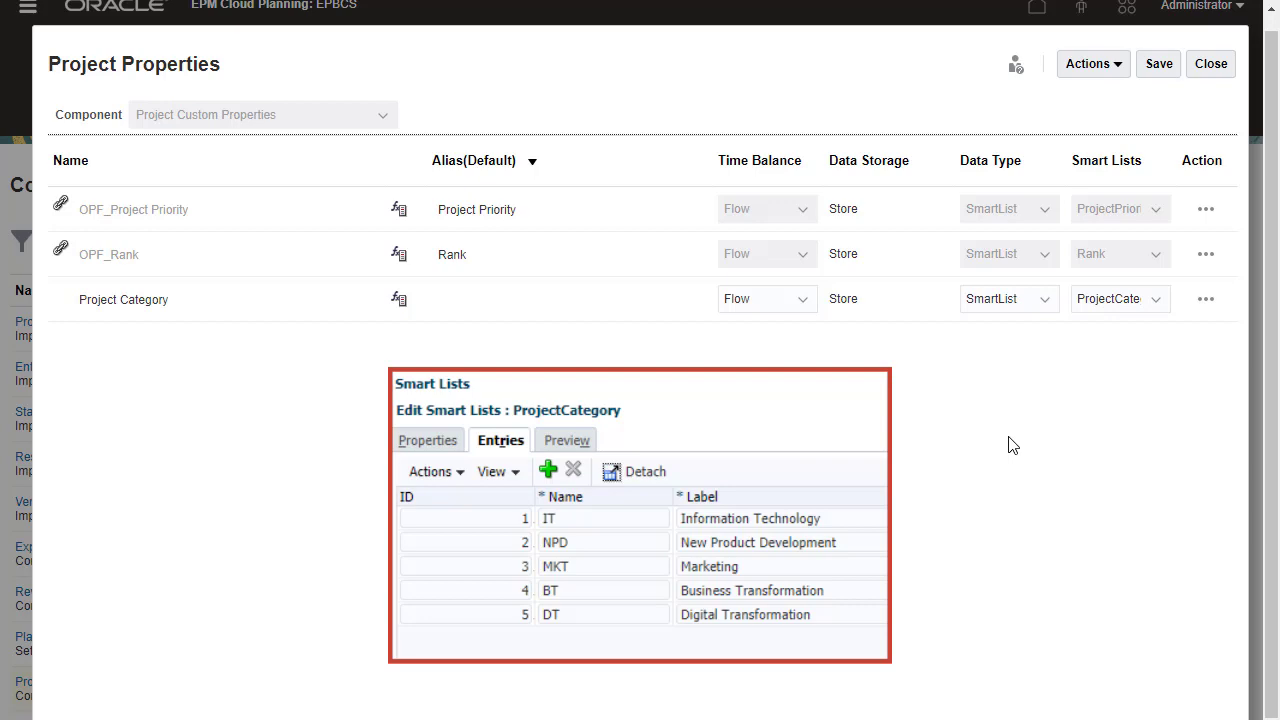
pyautogui.click(1157, 64)
pyautogui.press('Return')
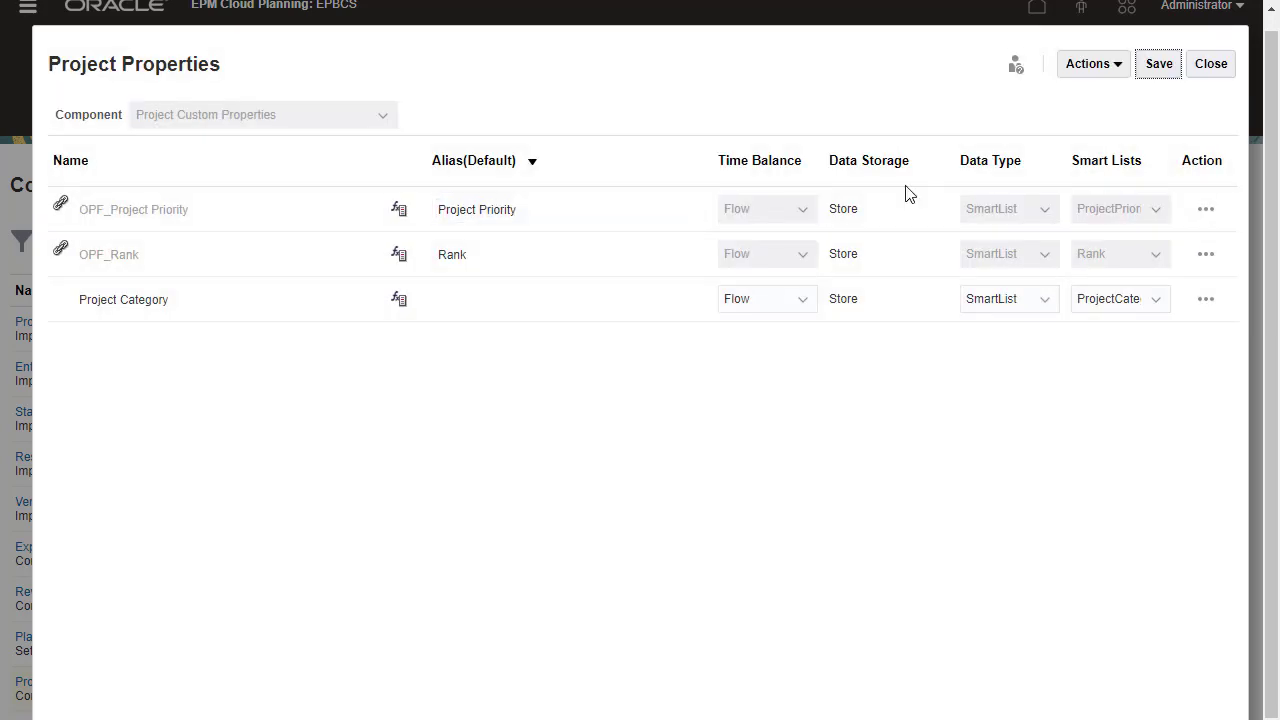
pyautogui.click(1210, 64)
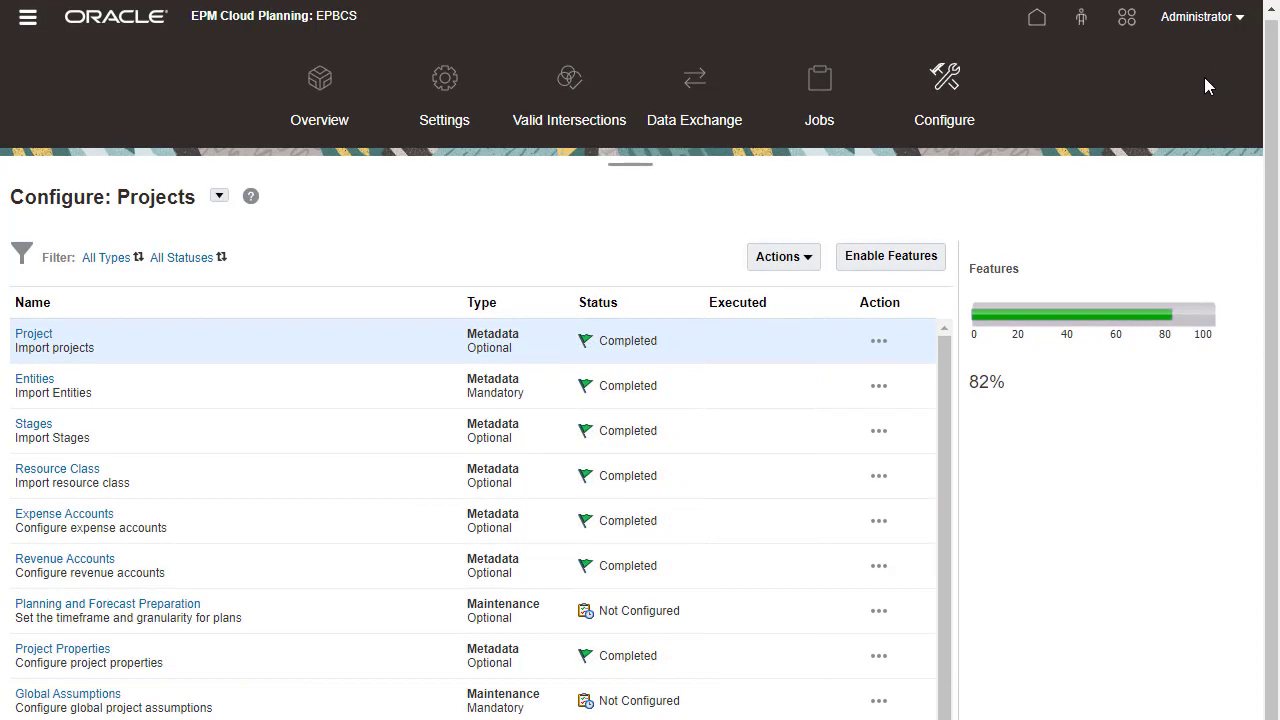
# Create and run a database refresh, then finish and close the refresh dialogs.
pyautogui.click(805, 258)
pyautogui.click(751, 315)
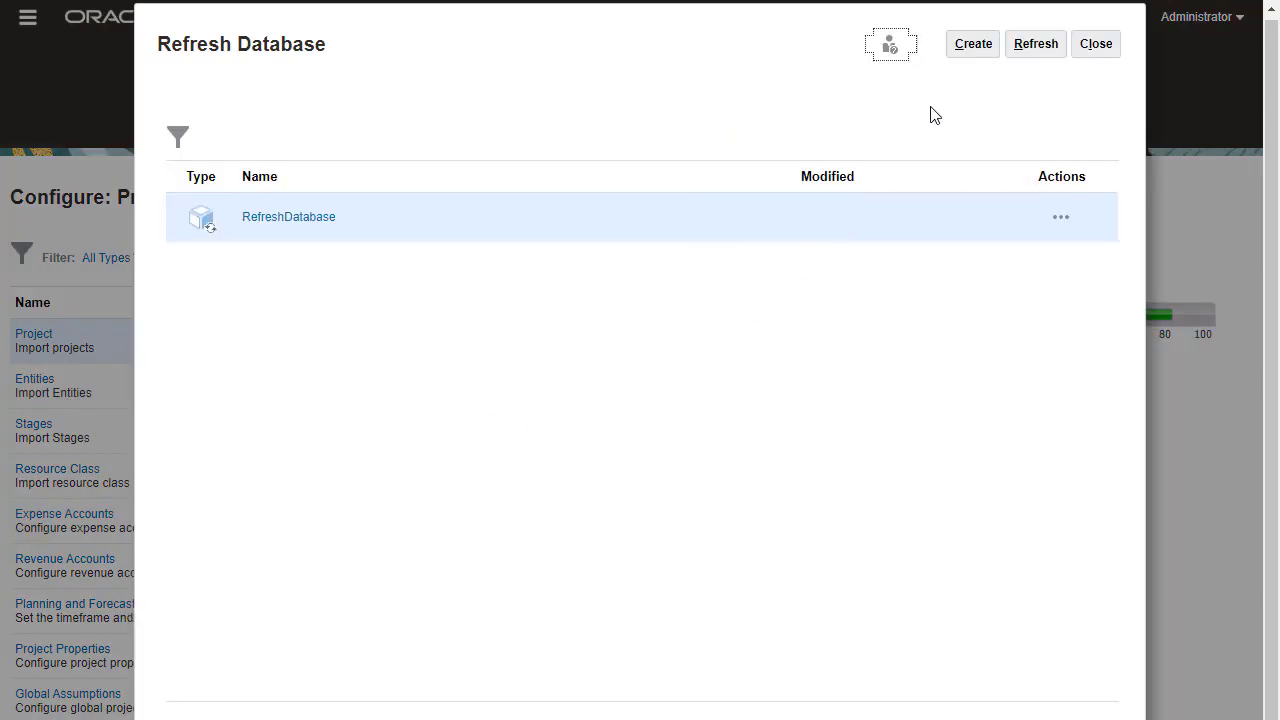
pyautogui.click(973, 45)
pyautogui.click(943, 235)
pyautogui.click(693, 432)
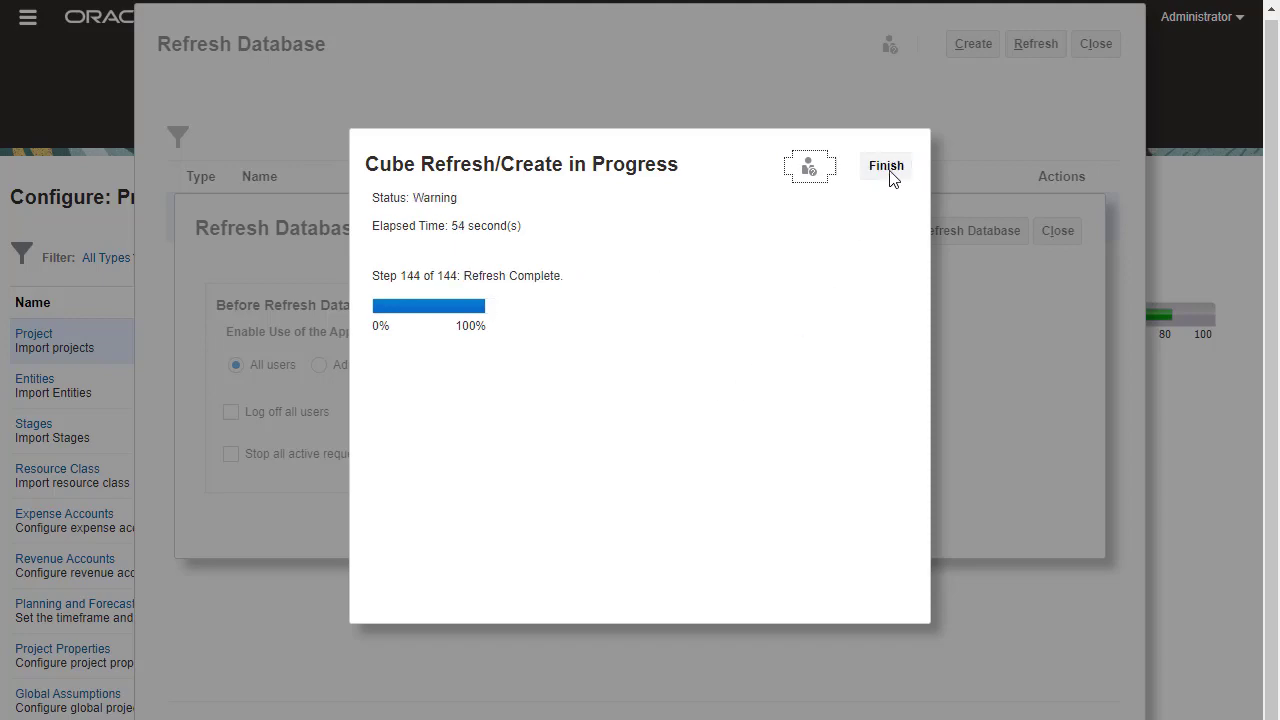
pyautogui.click(888, 168)
pyautogui.click(1052, 232)
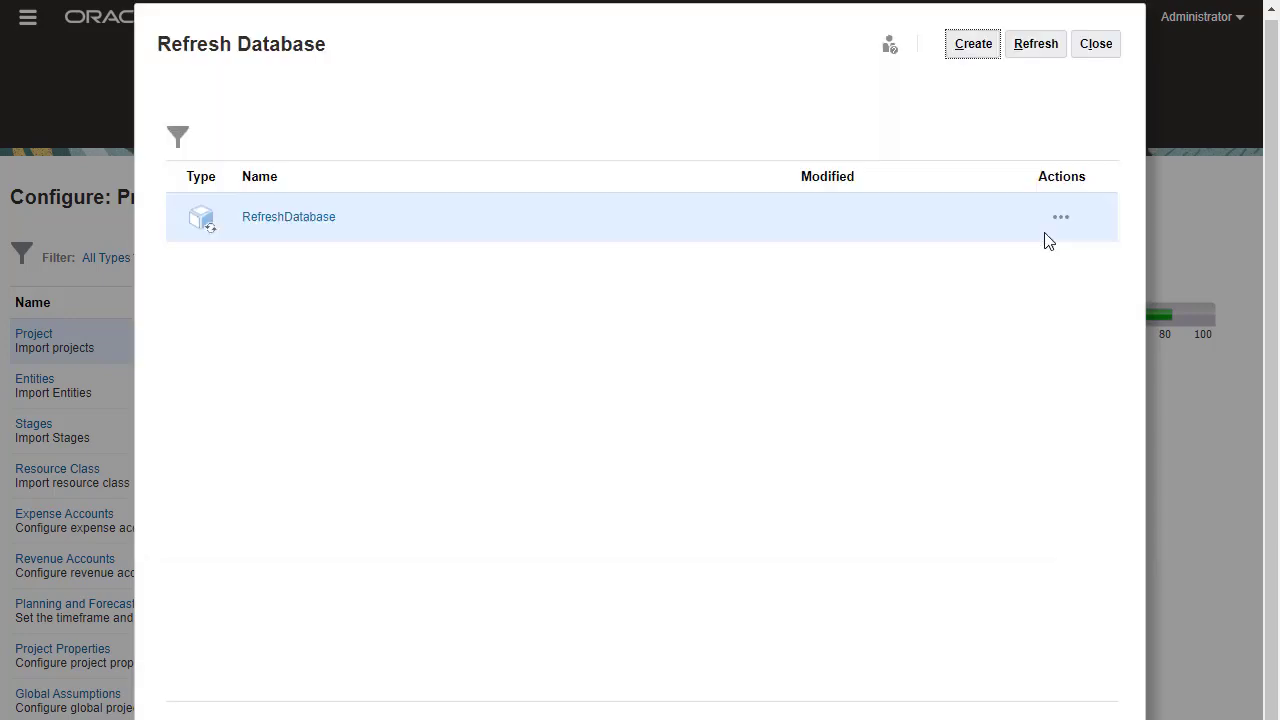
pyautogui.click(1100, 45)
# Open the Projects area's Project Summary dashboard for FM IT, showing Total Investment 6,626,193 and ROI 12.69% full-page.
pyautogui.click(1037, 19)
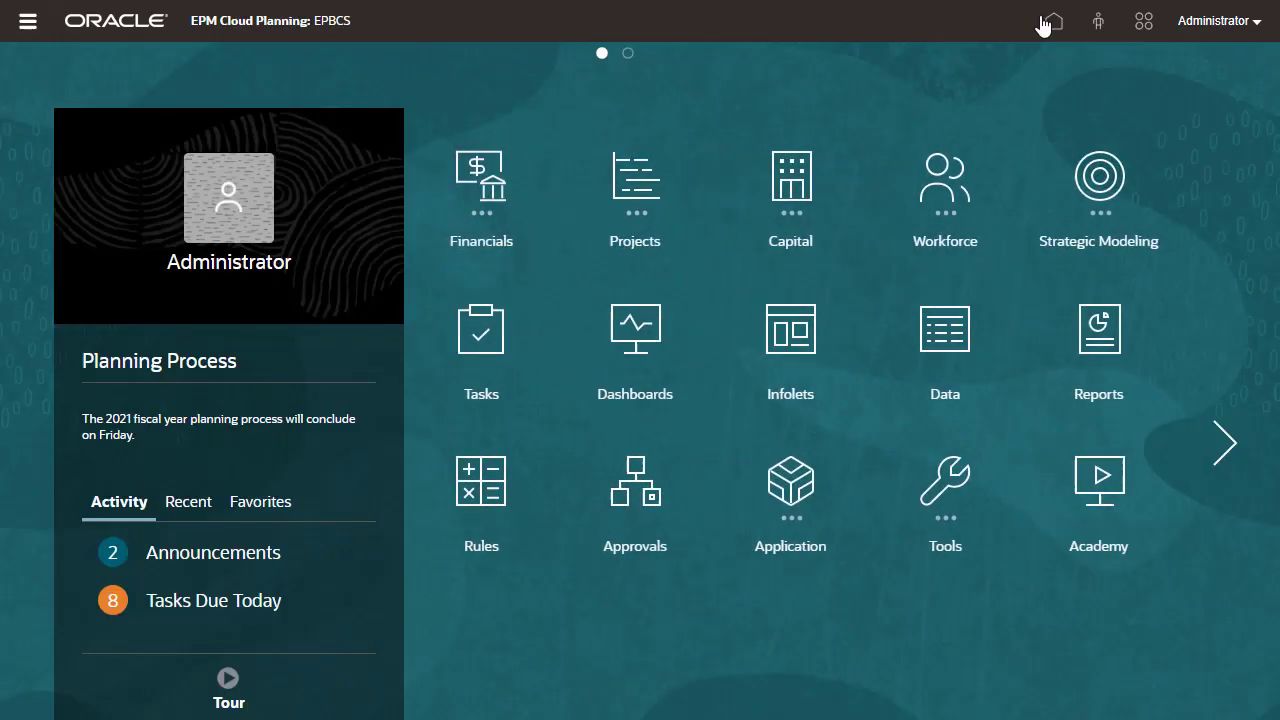
pyautogui.click(645, 198)
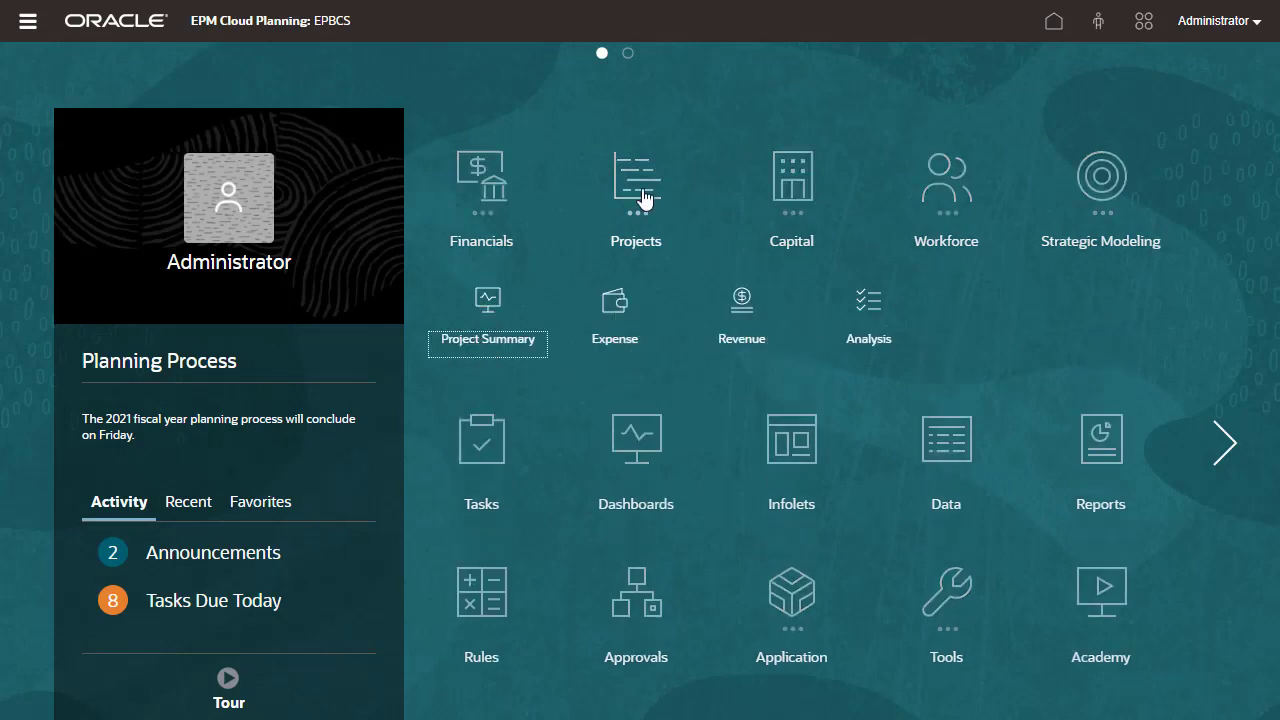
pyautogui.click(490, 302)
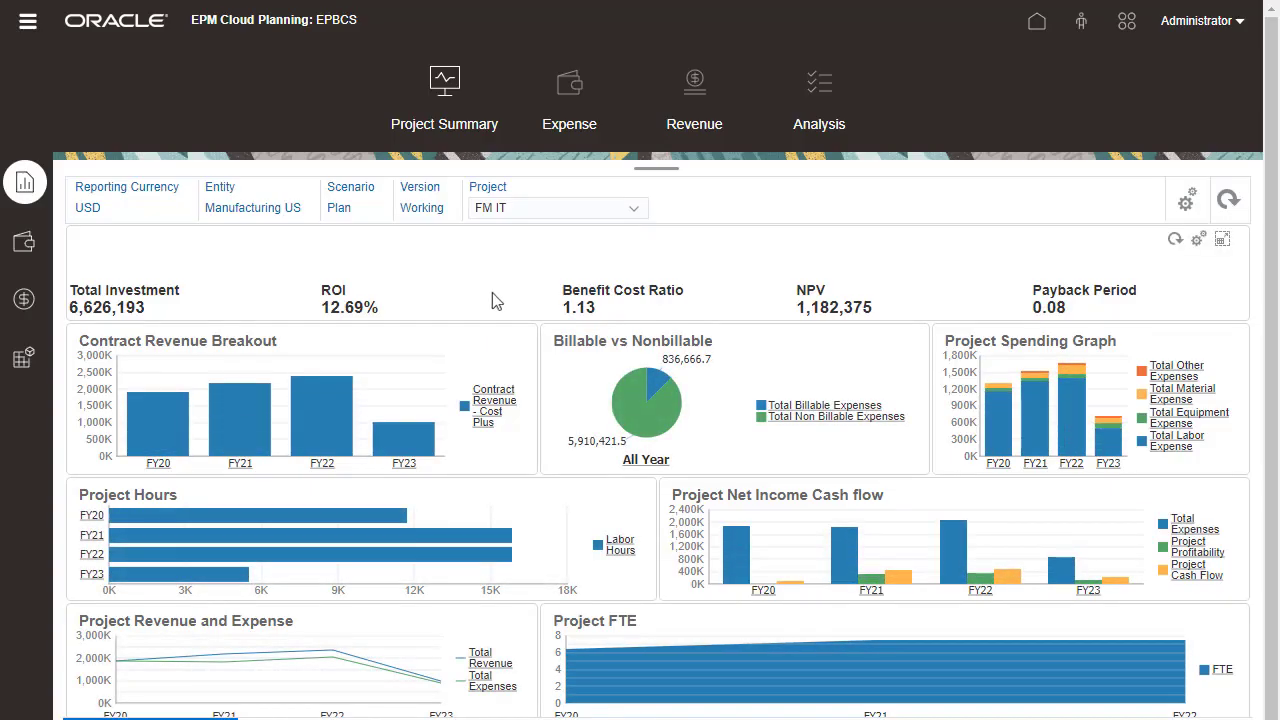
pyautogui.click(655, 167)
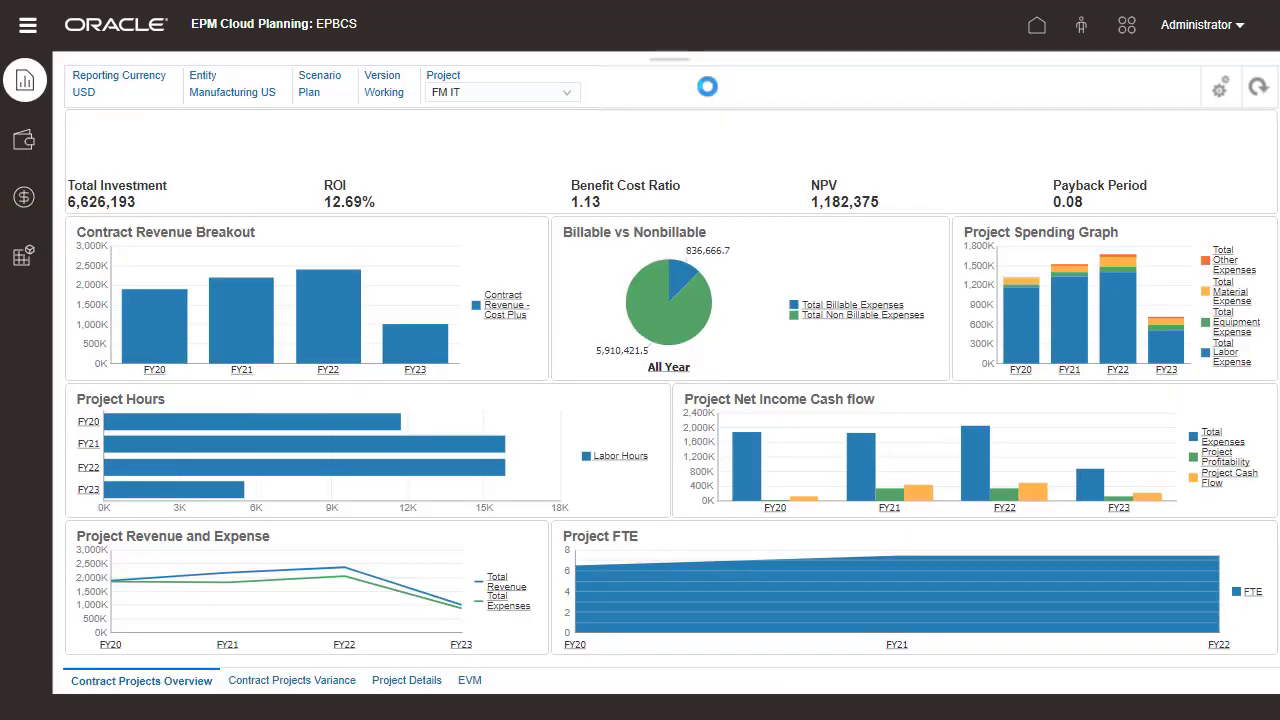